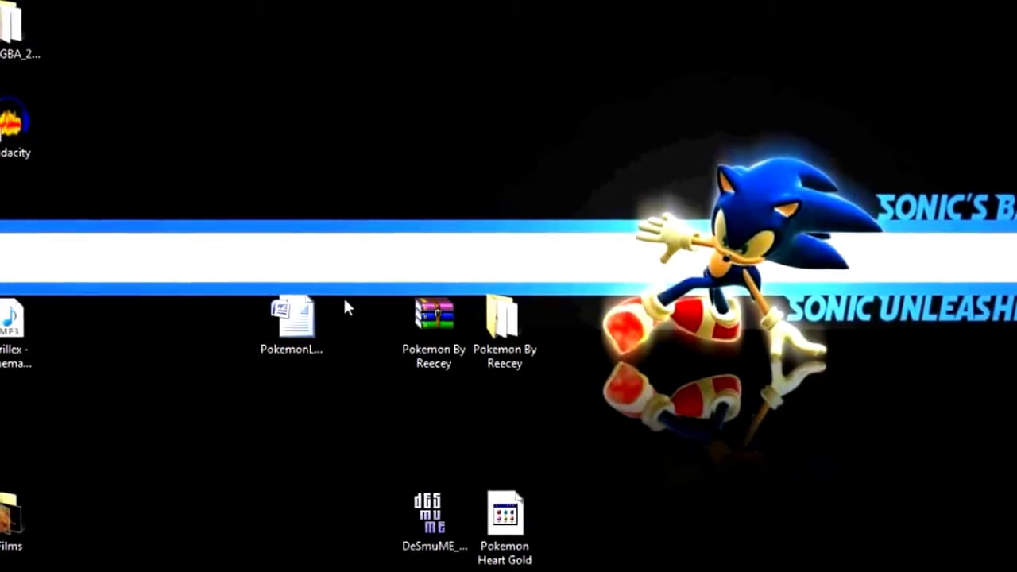
Step: Open the Pokemon link document from the desktop and copy the zshare.net download link in it
click(280, 317)
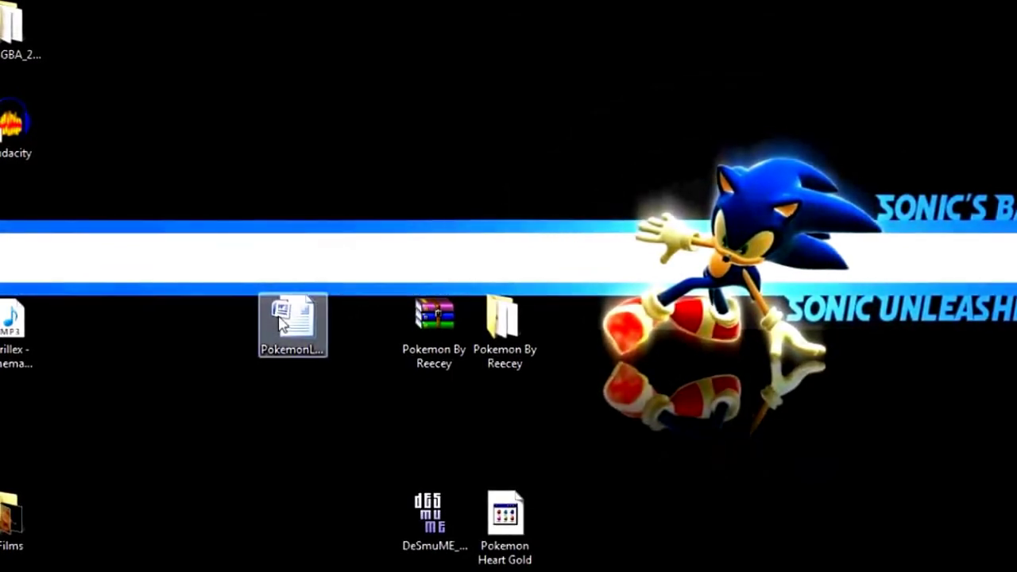
click(280, 316)
double_click(280, 318)
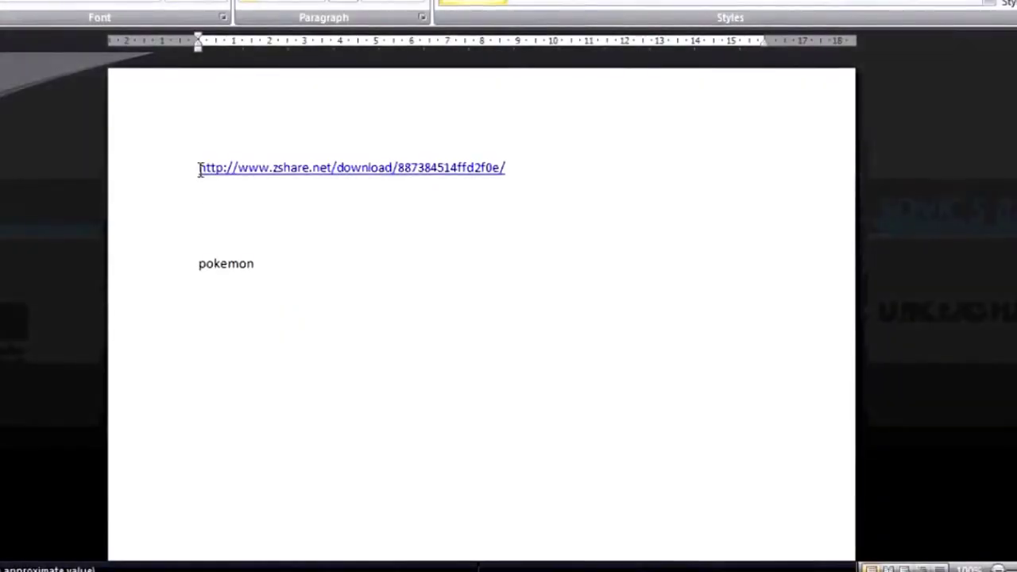
drag(200, 170, 479, 179)
right_click(479, 178)
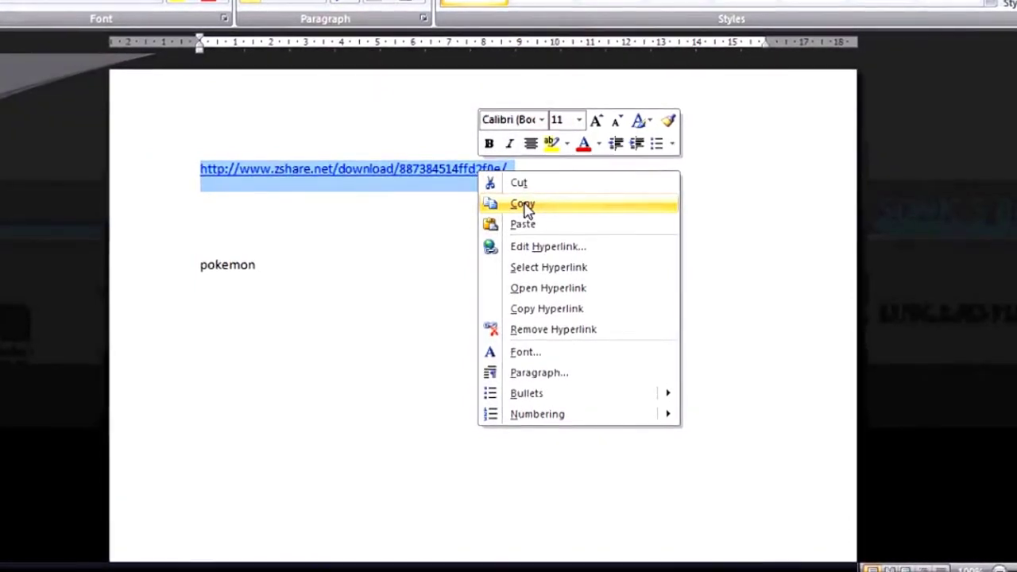
click(524, 205)
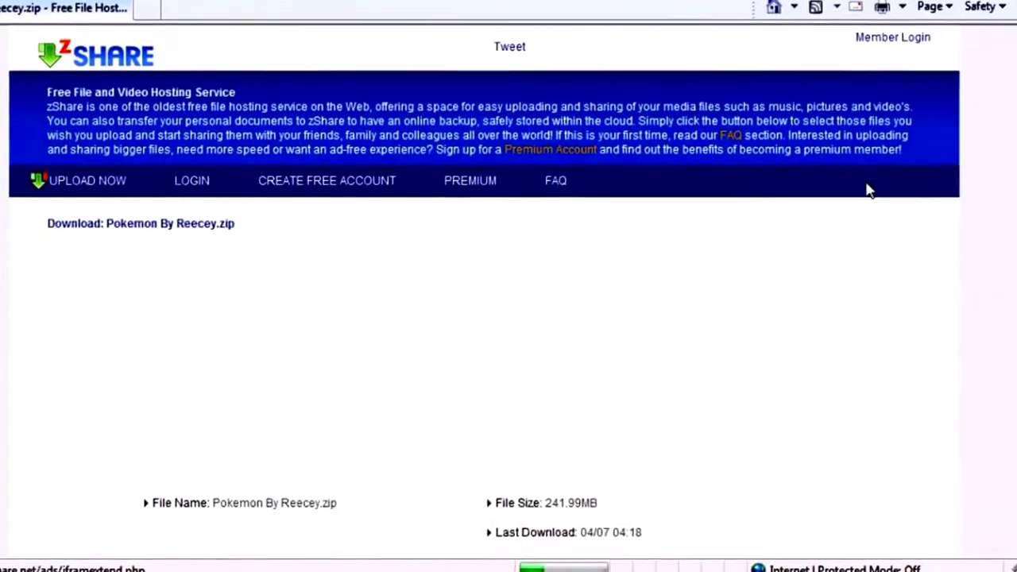
Step: Start the download of the Pokemon zip file from its zShare page and check the download countdown
scroll(869, 191, down, 2)
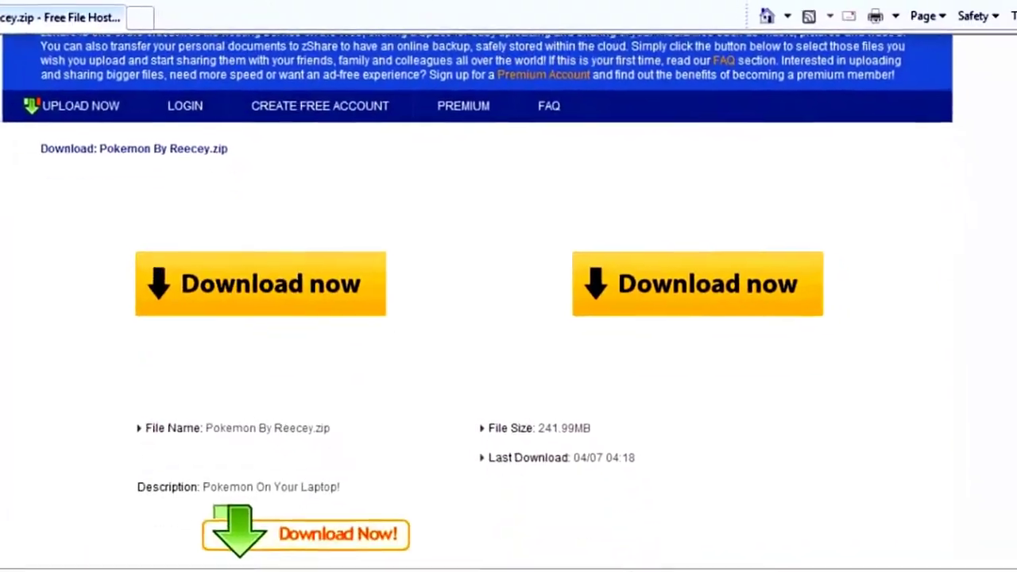
scroll(509, 318, up, 2)
scroll(508, 318, down, 4)
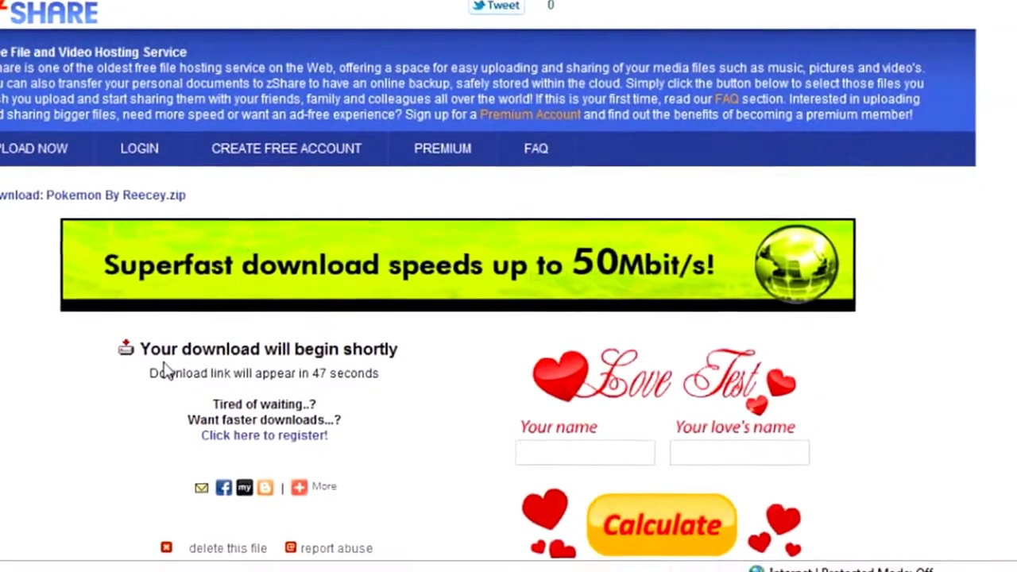
drag(148, 369, 399, 422)
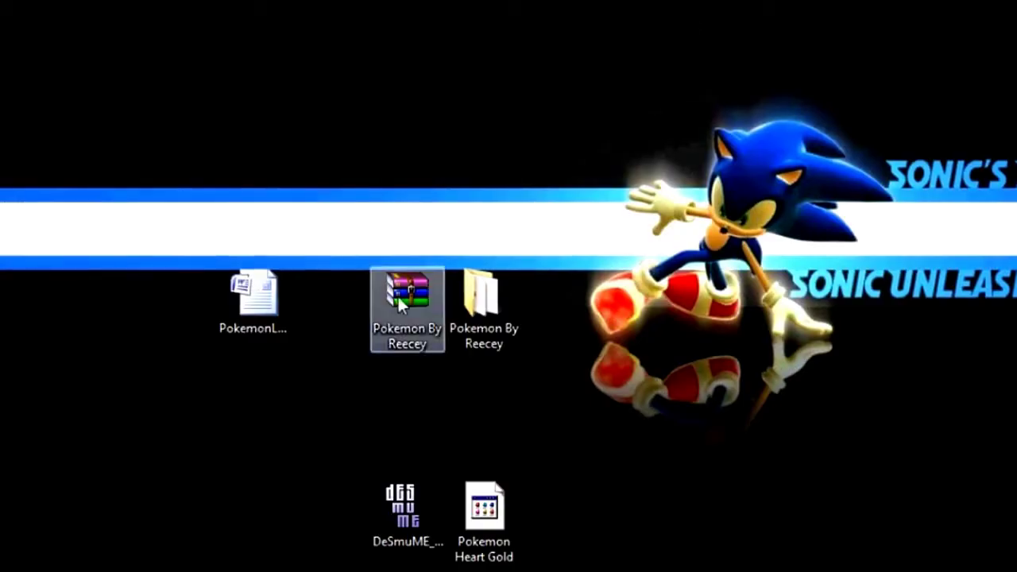
mouse_move(399, 298)
mouse_down()
mouse_move(282, 495)
mouse_move(212, 432)
mouse_up()
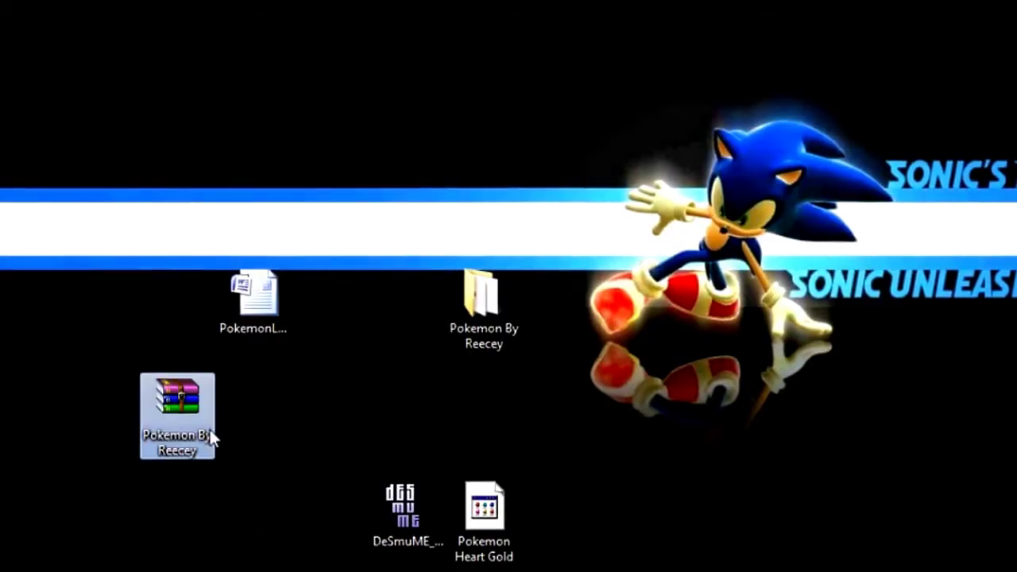
mouse_move(85, 351)
mouse_down()
mouse_move(284, 466)
mouse_move(283, 496)
mouse_up()
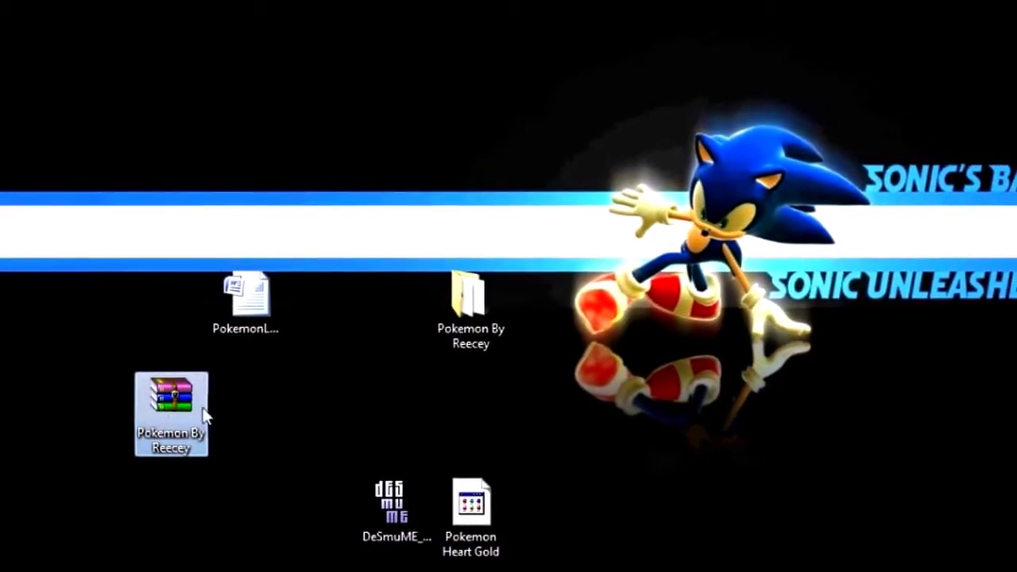
drag(151, 402, 350, 326)
click(373, 333)
drag(389, 228, 552, 392)
click(441, 409)
Step: Open the extracted Pokemon folder on the desktop and reposition its window
double_click(462, 350)
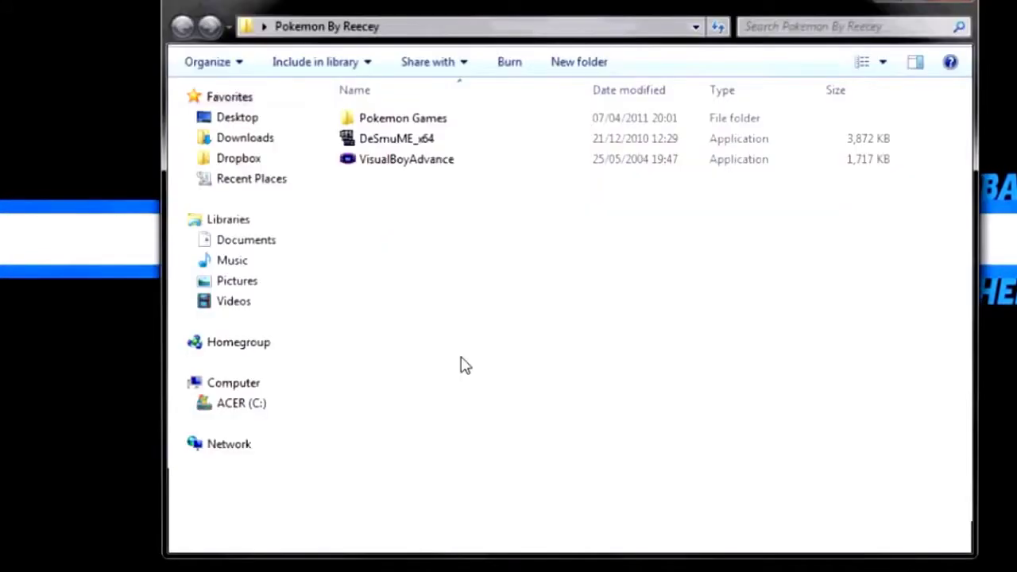
drag(610, 183, 401, 121)
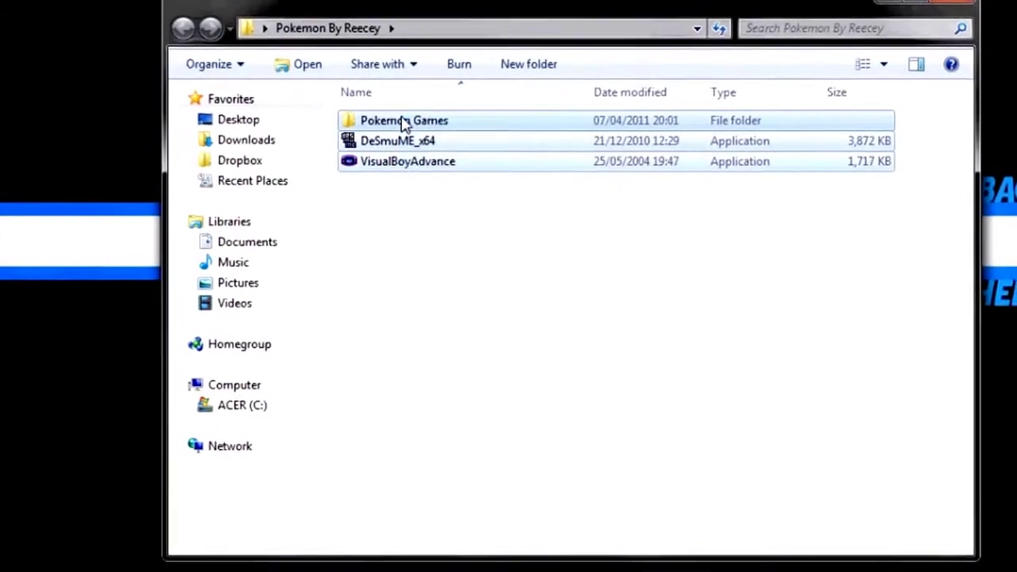
click(424, 293)
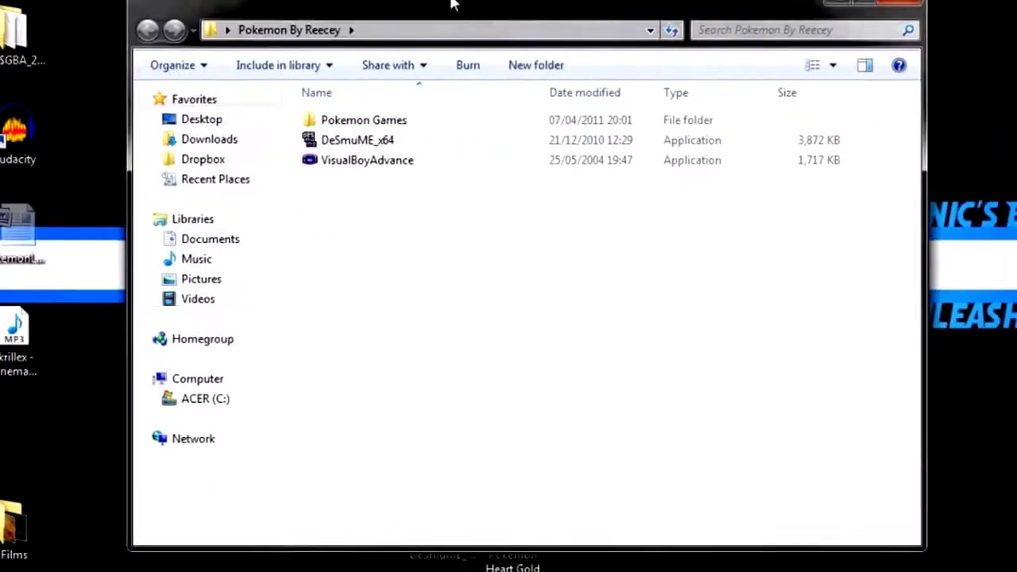
drag(451, 4, 438, 1)
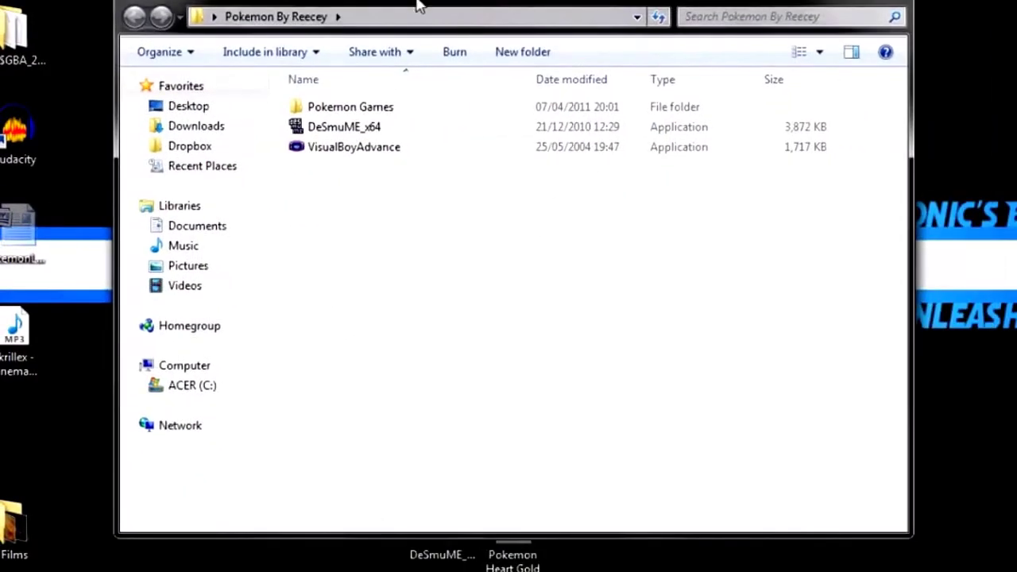
Step: Launch VisualBoyAdvance from the extracted folder and bring up its ROM selection dialog
click(350, 151)
double_click(349, 149)
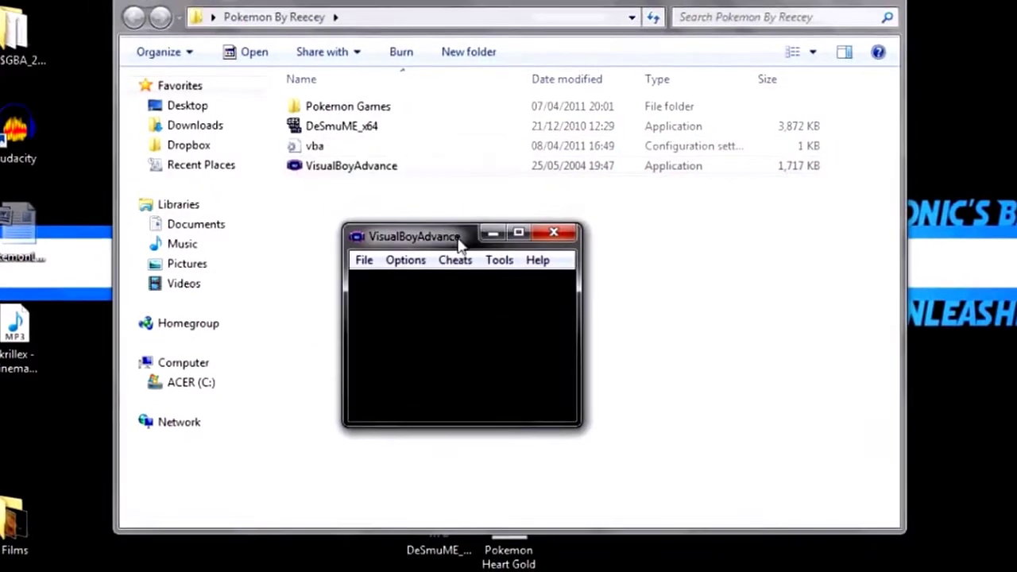
click(364, 260)
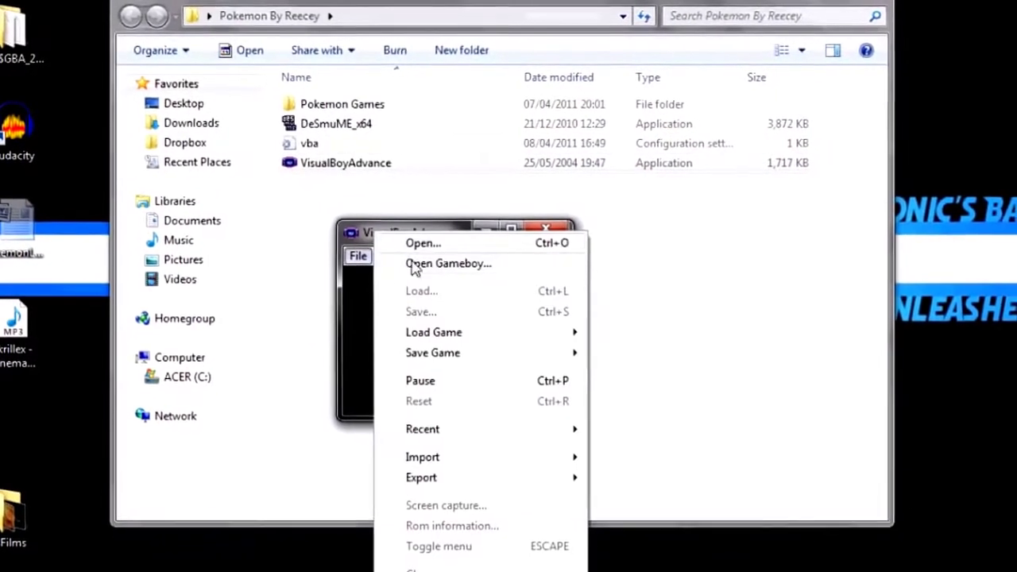
click(419, 242)
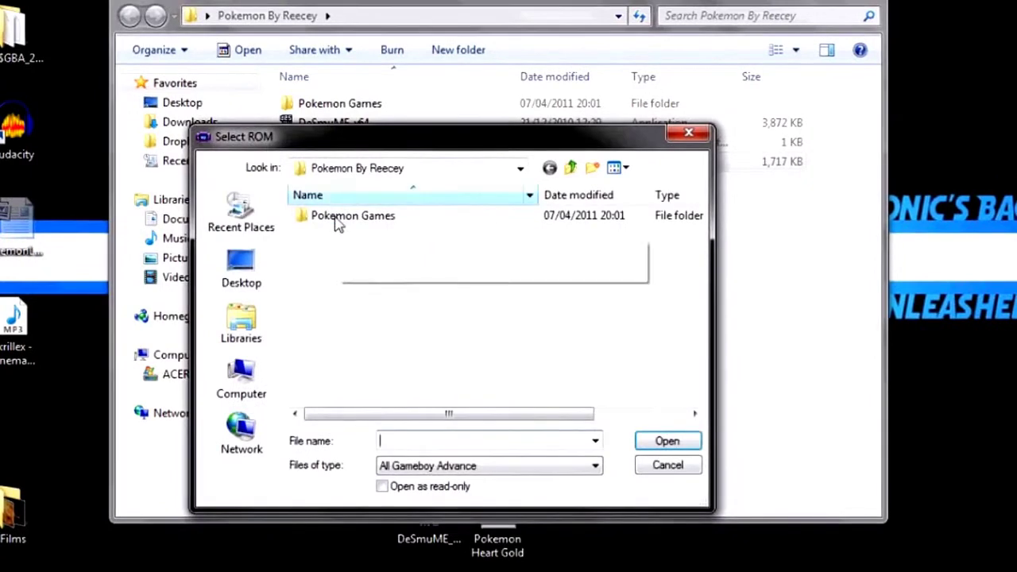
Step: Browse from the desktop to the Gameboy Color Games folder inside Pokemon Games and load the Pokemon Yellow ROM
click(241, 268)
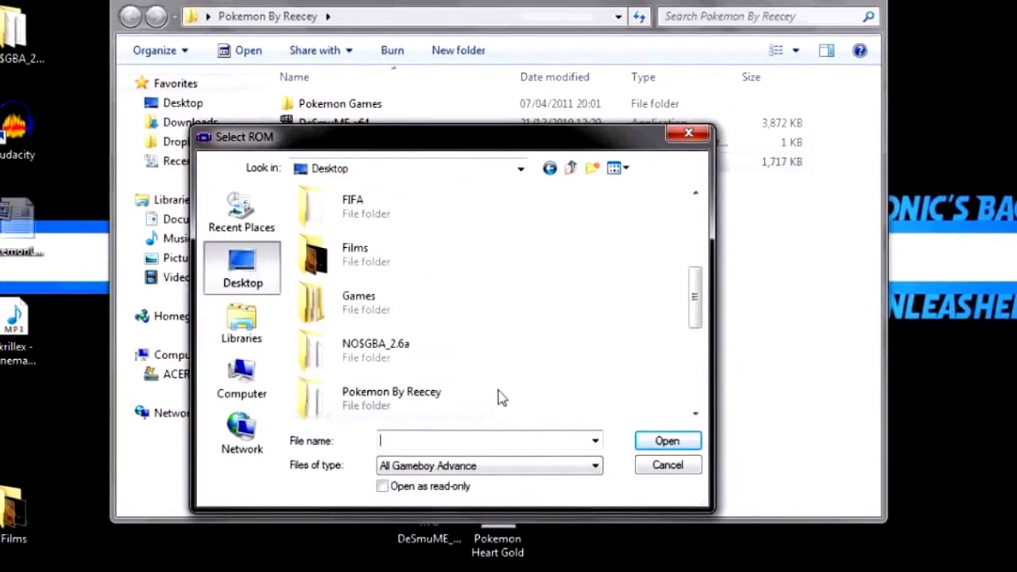
double_click(429, 401)
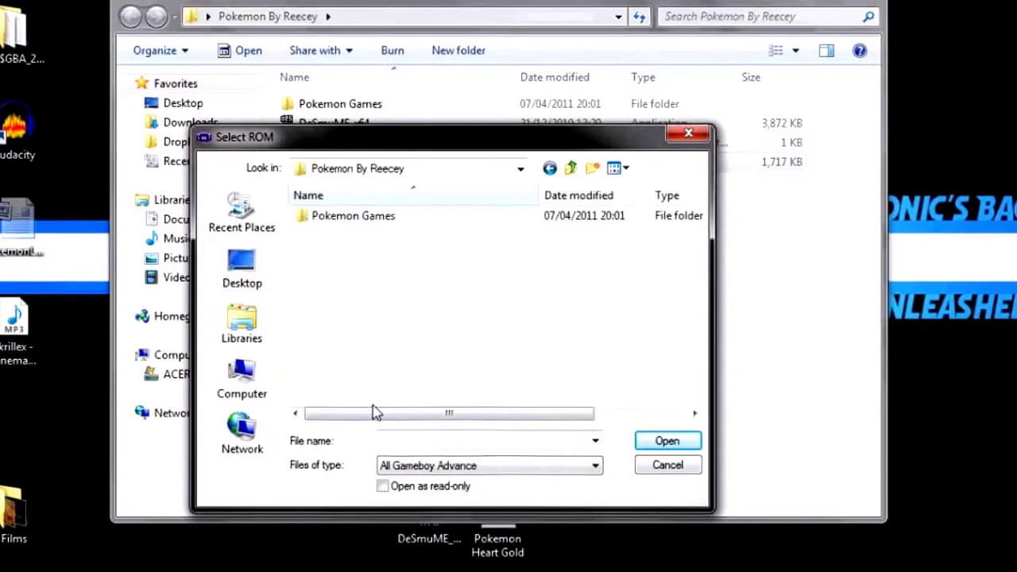
double_click(370, 216)
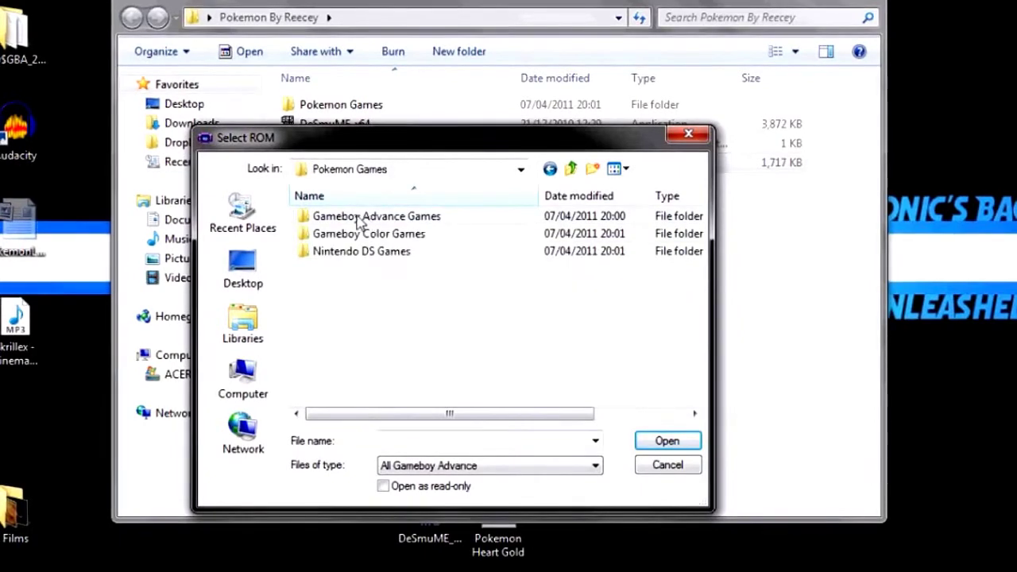
double_click(354, 218)
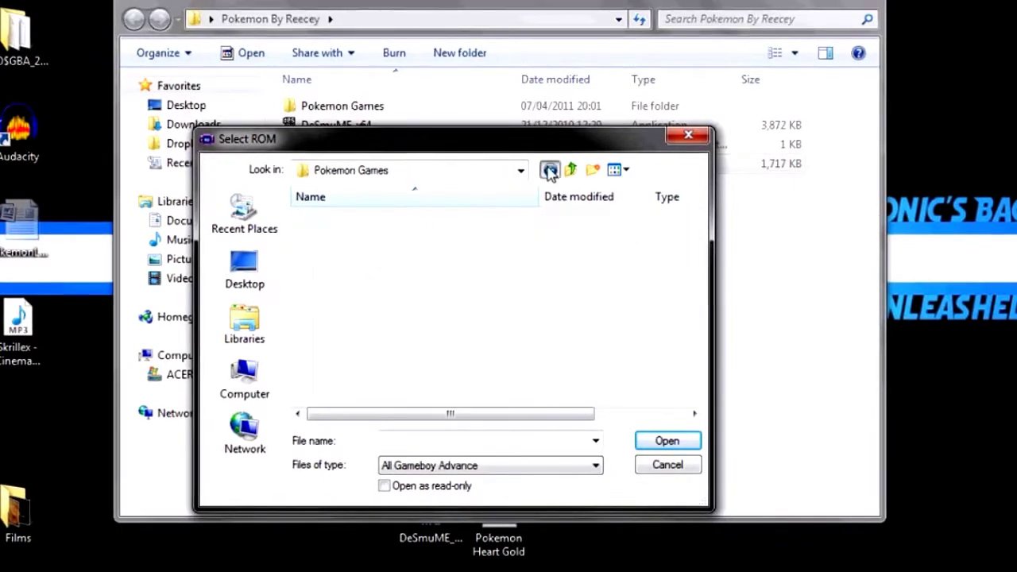
double_click(400, 236)
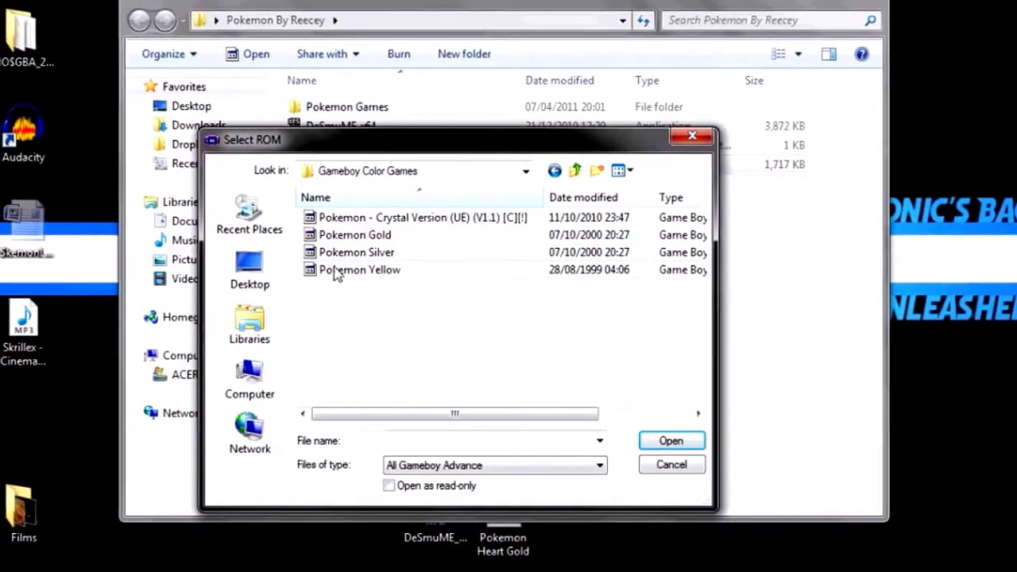
double_click(343, 271)
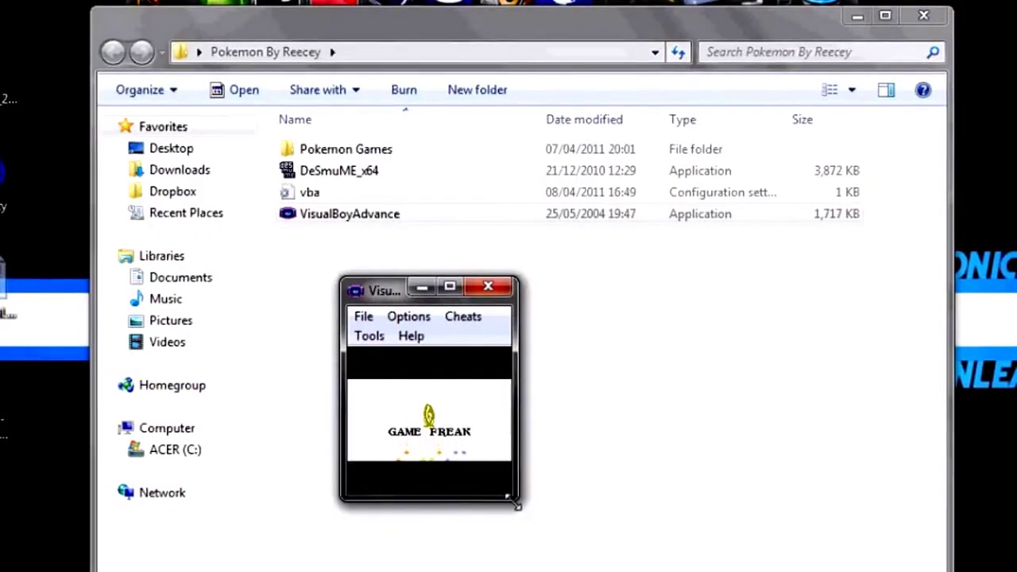
Step: Enlarge and reposition the emulator window running Pokemon Yellow, and close the emulator after viewing the game
drag(515, 502, 765, 571)
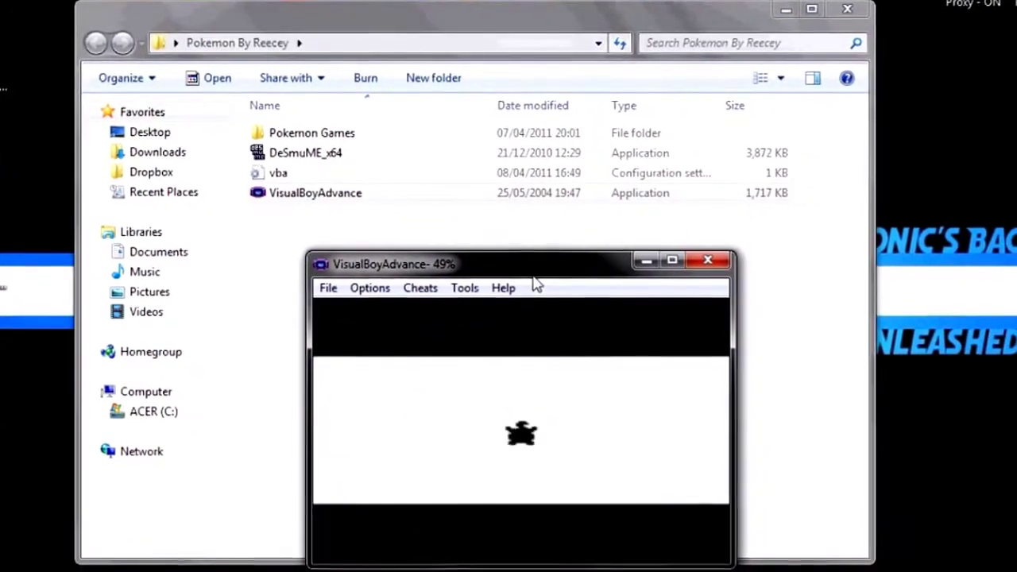
drag(534, 273, 468, 169)
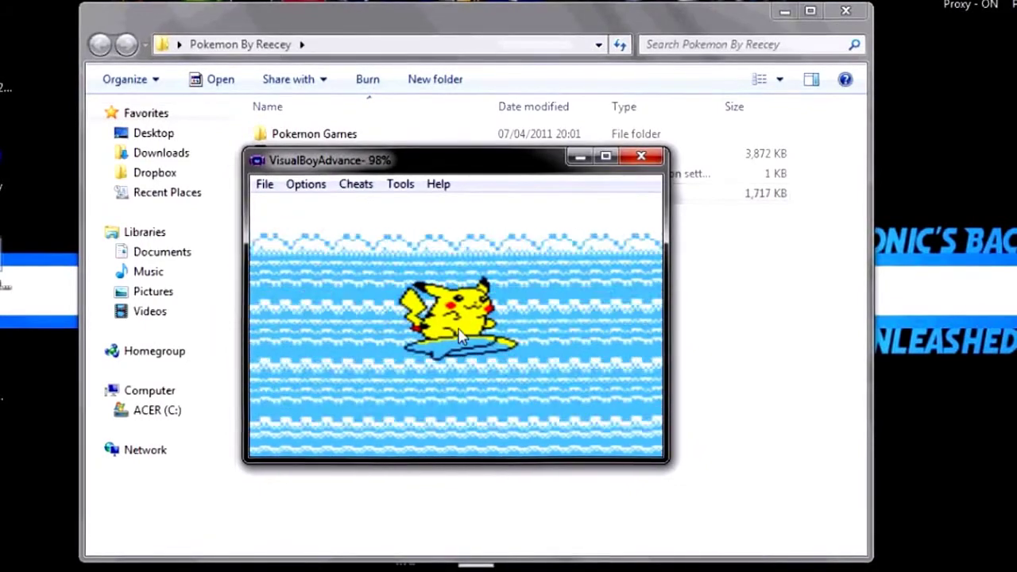
click(641, 156)
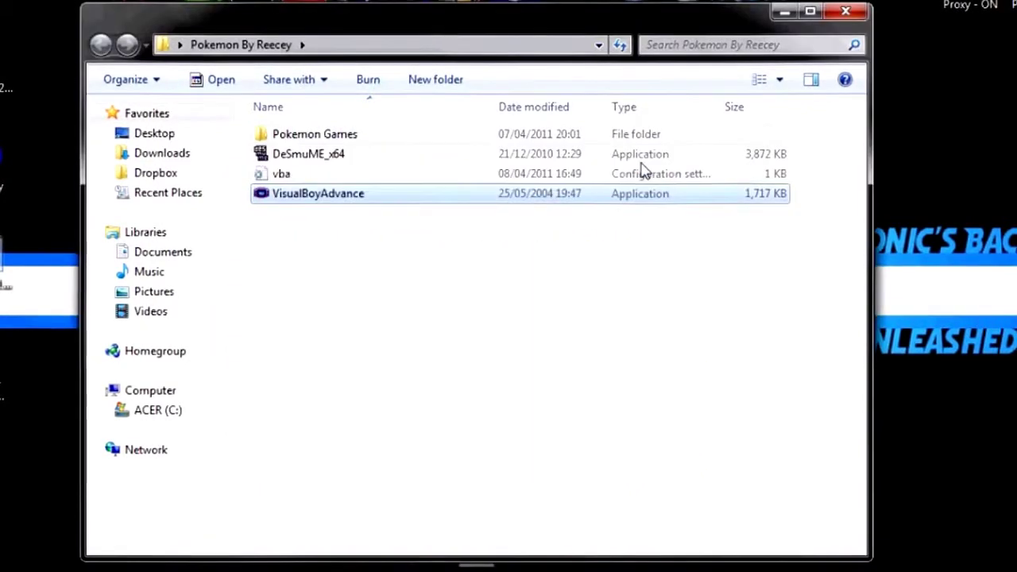
Step: Relaunch VisualBoyAdvance and bring up the dialog for choosing another ROM
double_click(306, 198)
click(266, 183)
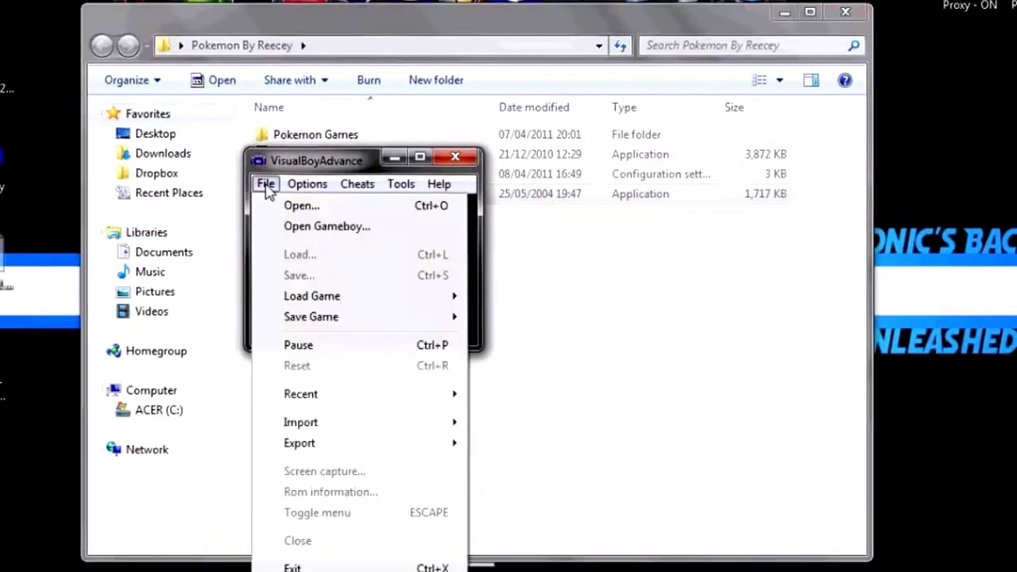
click(291, 205)
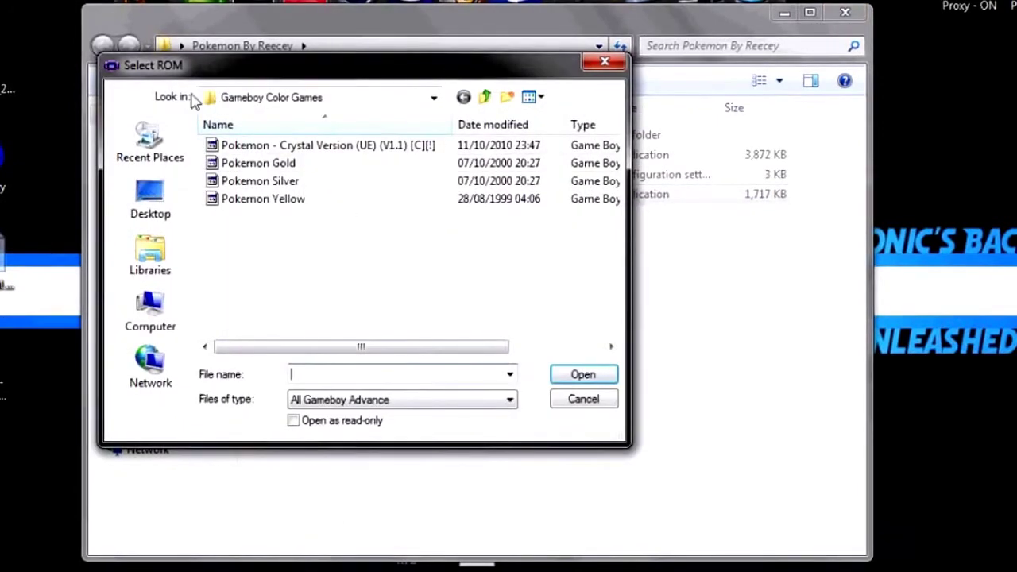
Step: Load the Pokemon - Fire Red ROM from the Gameboy Advance Games folder, and enlarge and reposition the emulator window
click(148, 199)
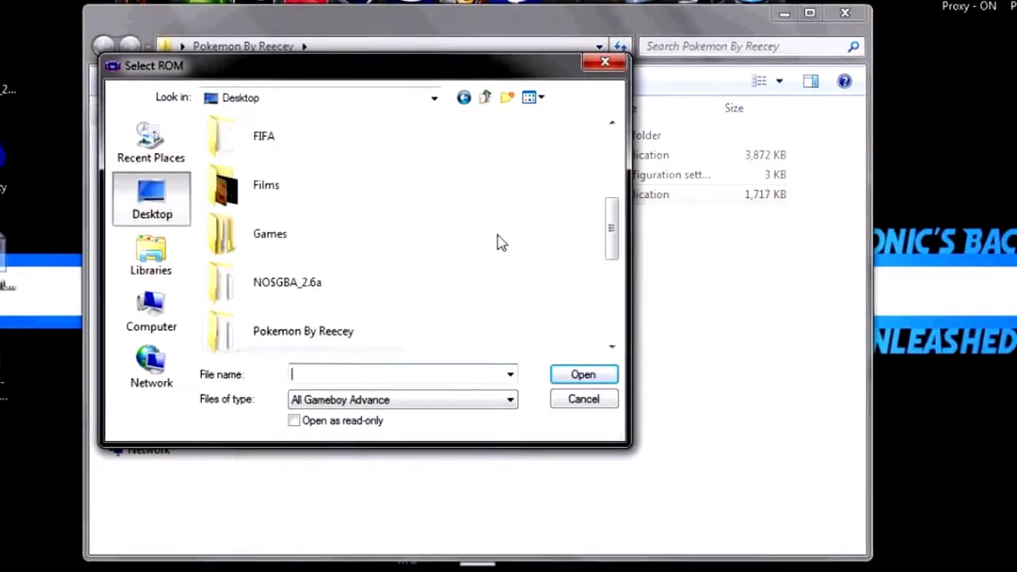
double_click(357, 318)
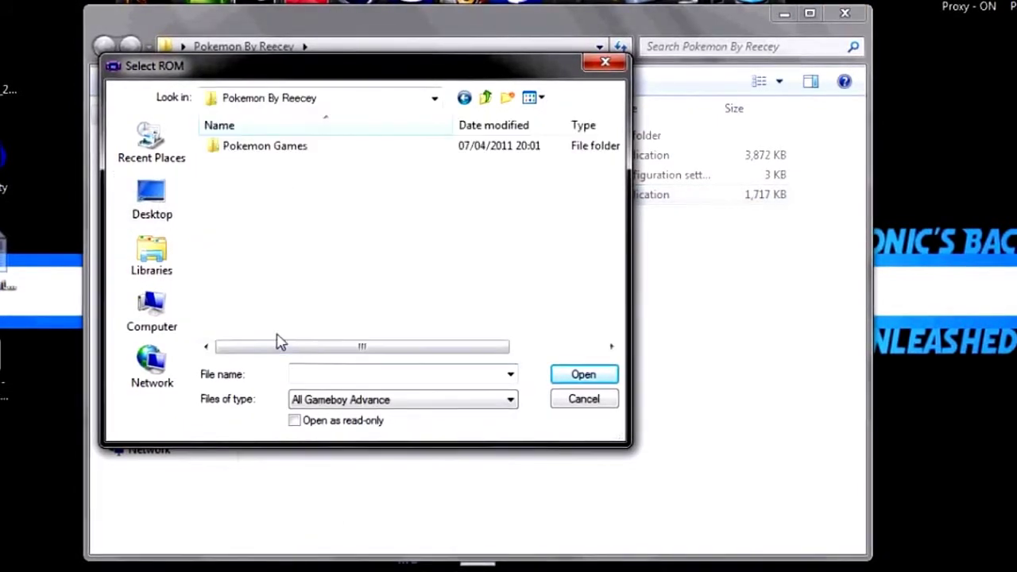
double_click(287, 149)
double_click(280, 151)
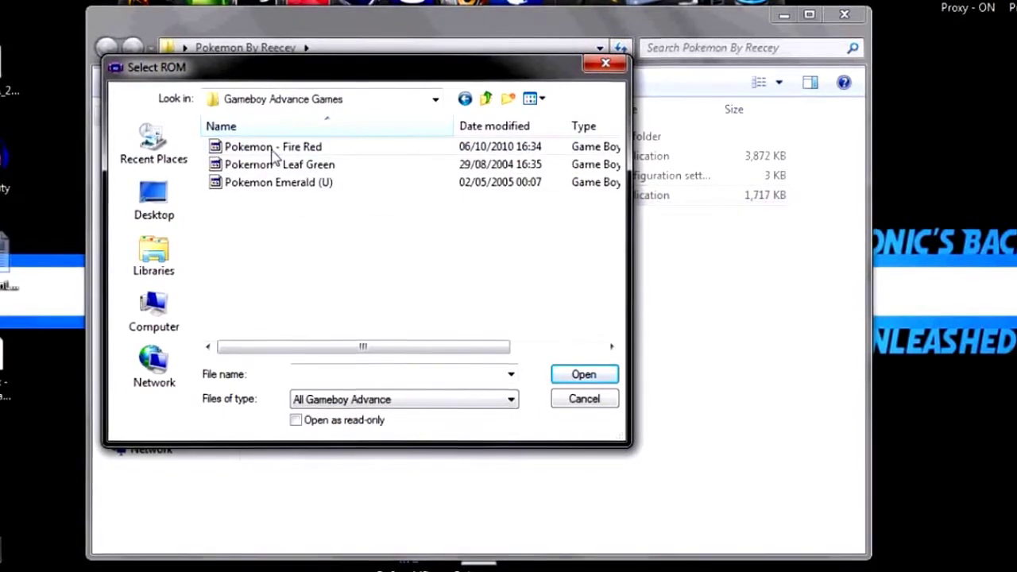
double_click(272, 149)
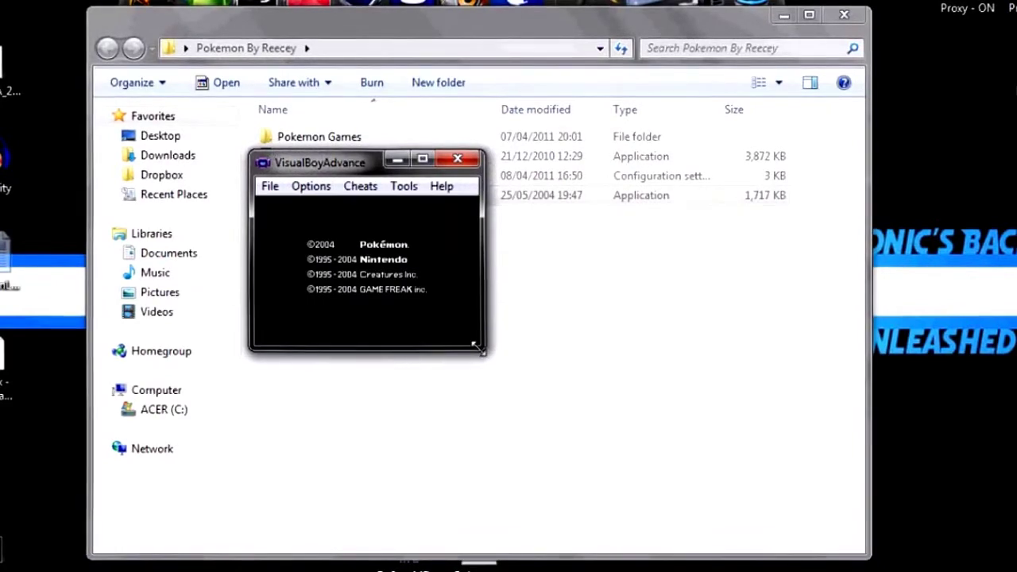
drag(477, 346, 658, 467)
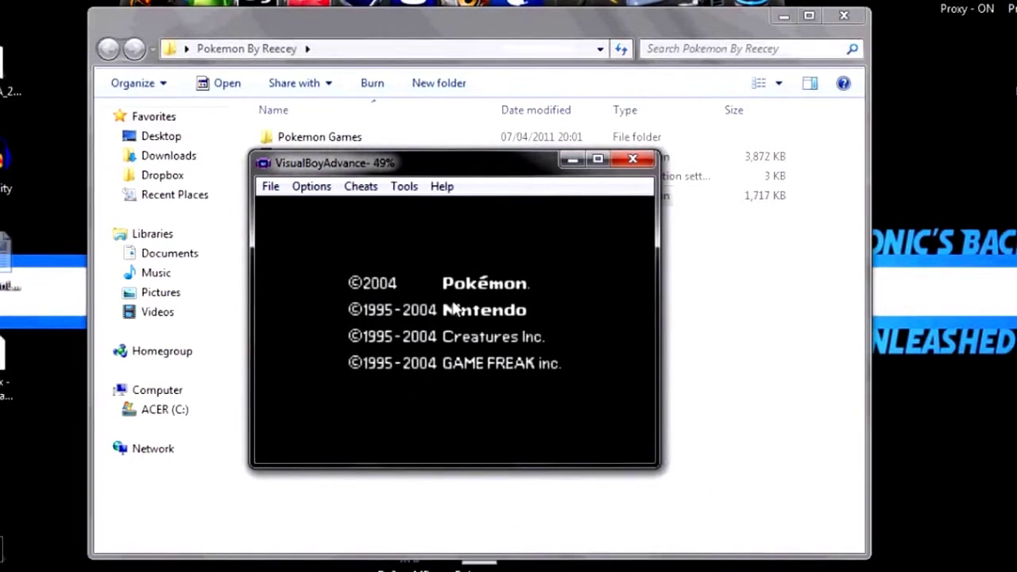
drag(437, 161, 403, 160)
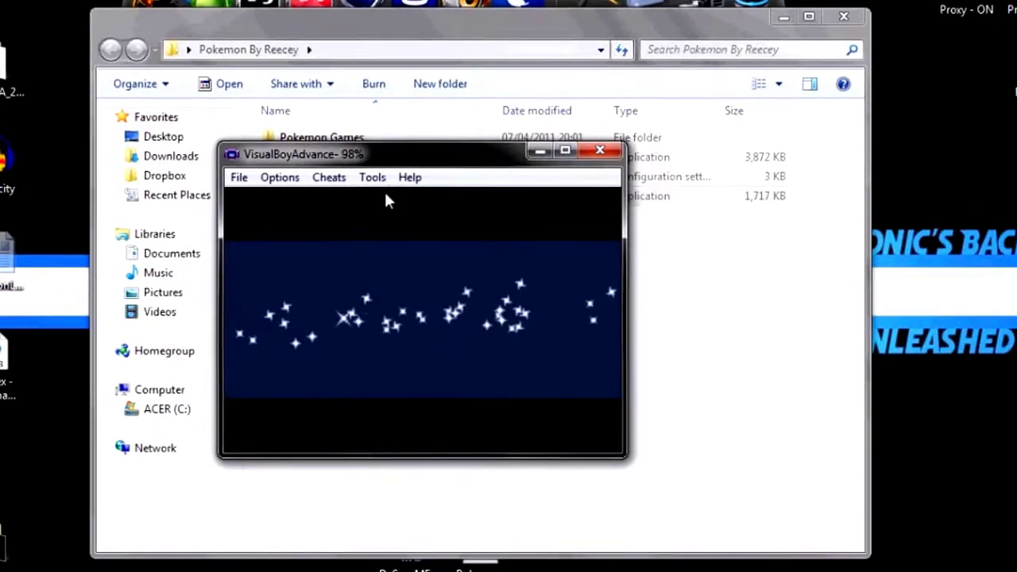
Step: Review the button assignments in the configuration of joypad 1 and leave it without changes
click(271, 179)
mouse_move(324, 350)
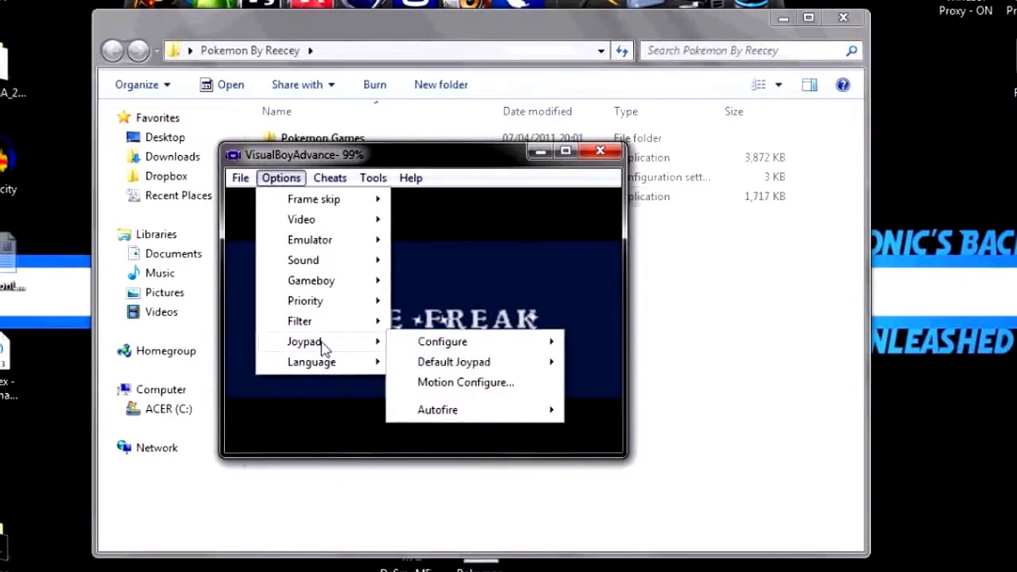
mouse_move(475, 348)
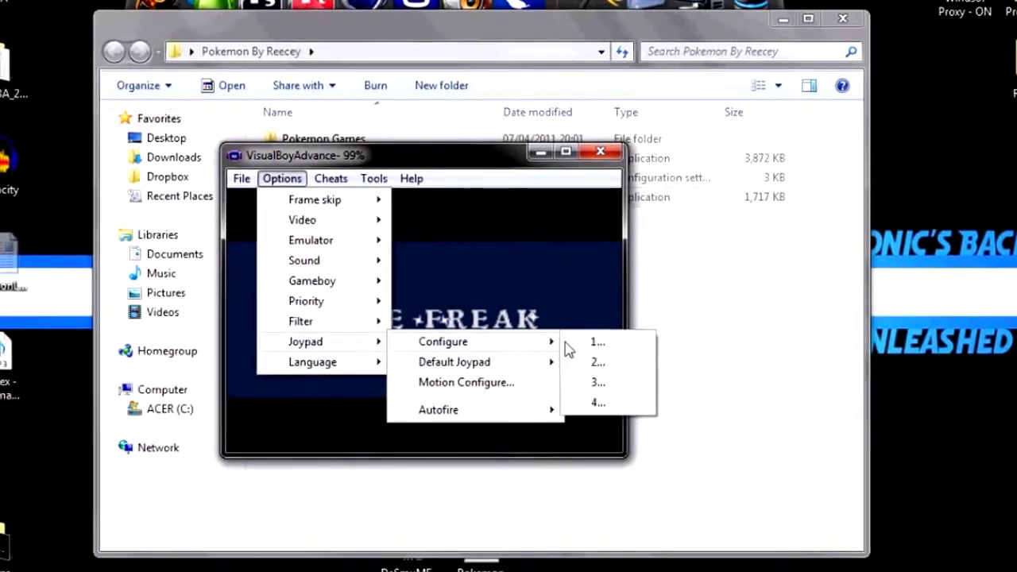
mouse_move(302, 321)
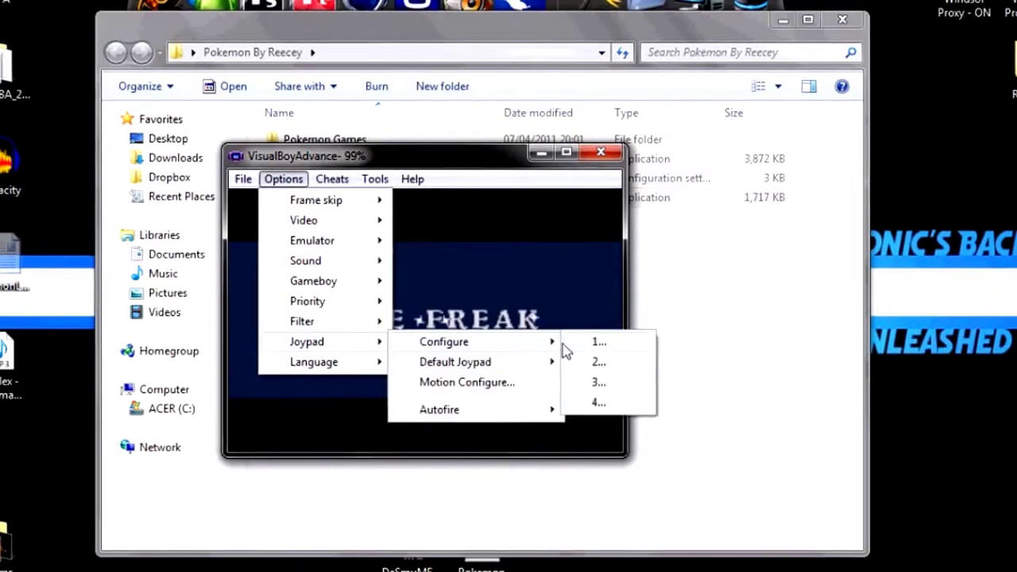
click(587, 347)
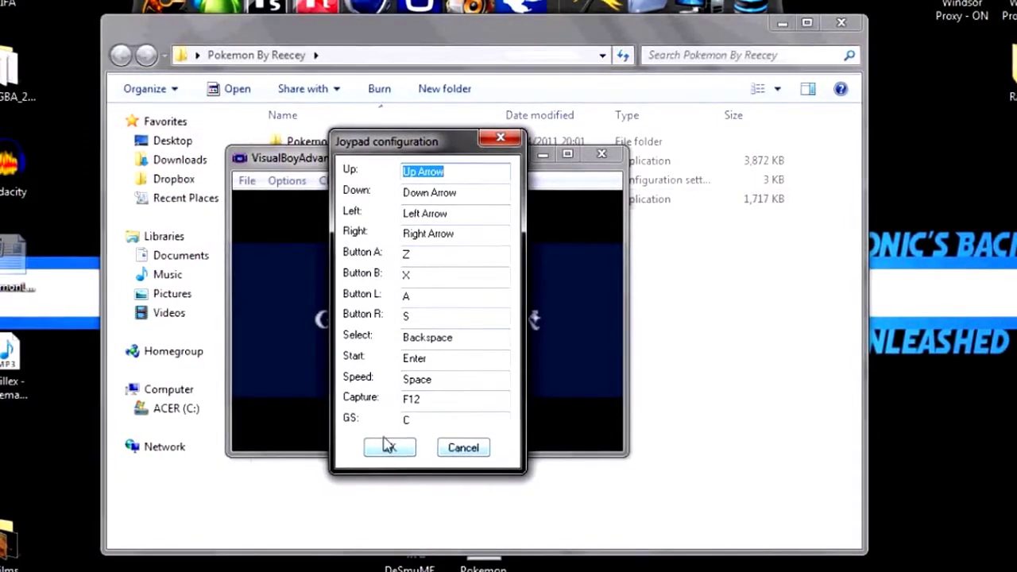
click(475, 450)
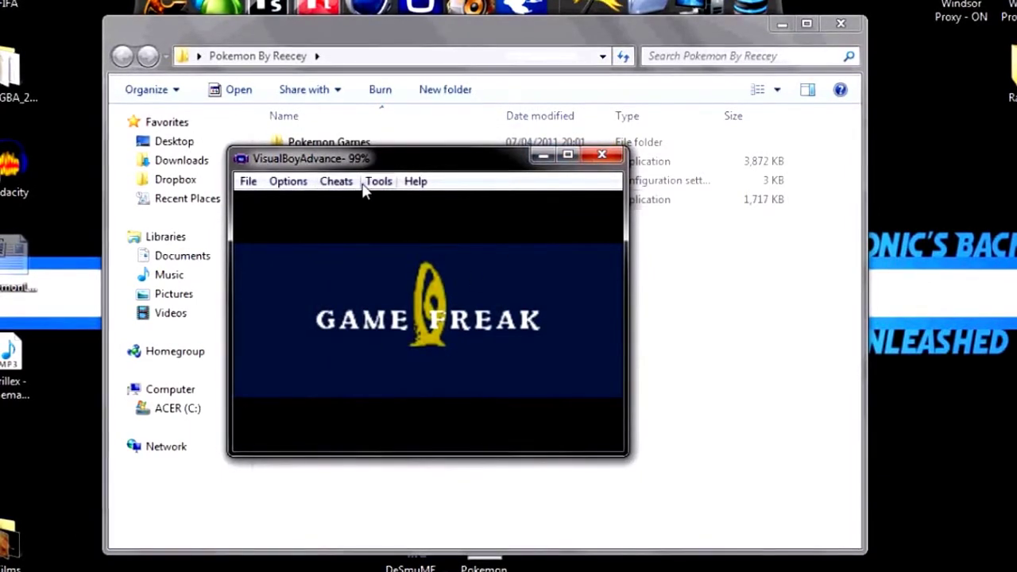
Step: Set a custom frame skip throttle of 500% for the running game
click(288, 181)
mouse_move(318, 203)
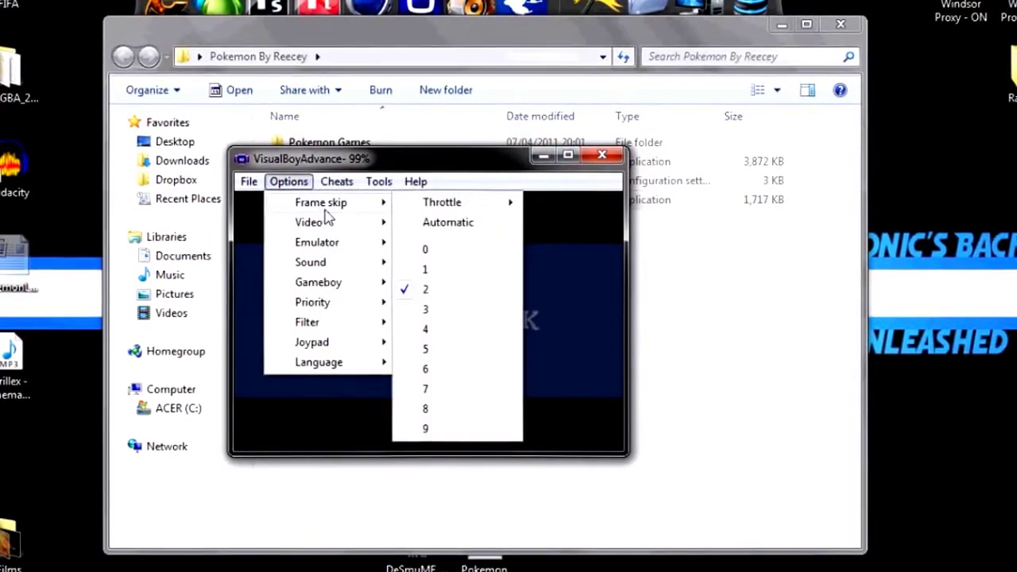
mouse_move(423, 207)
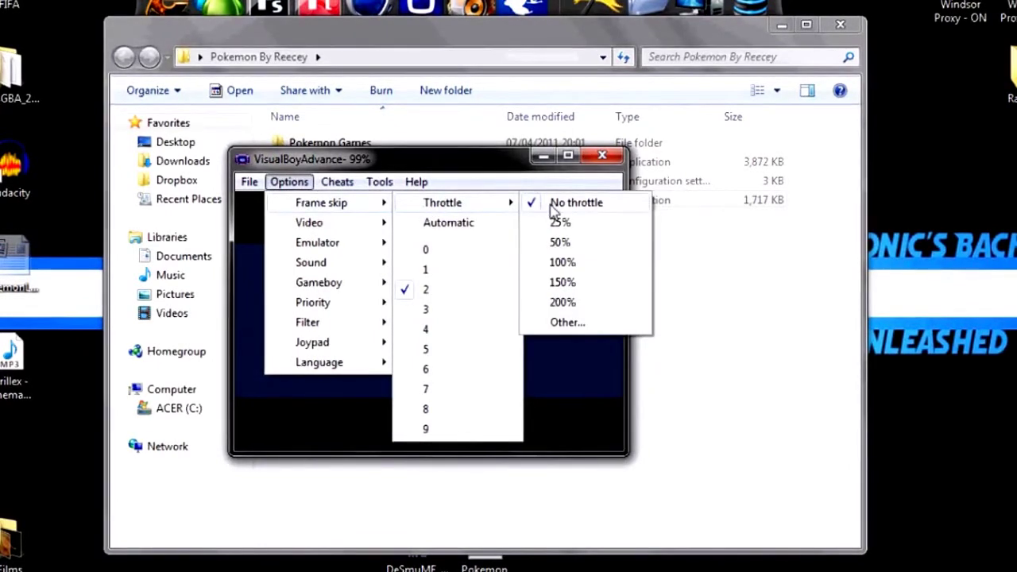
click(566, 323)
text(500)
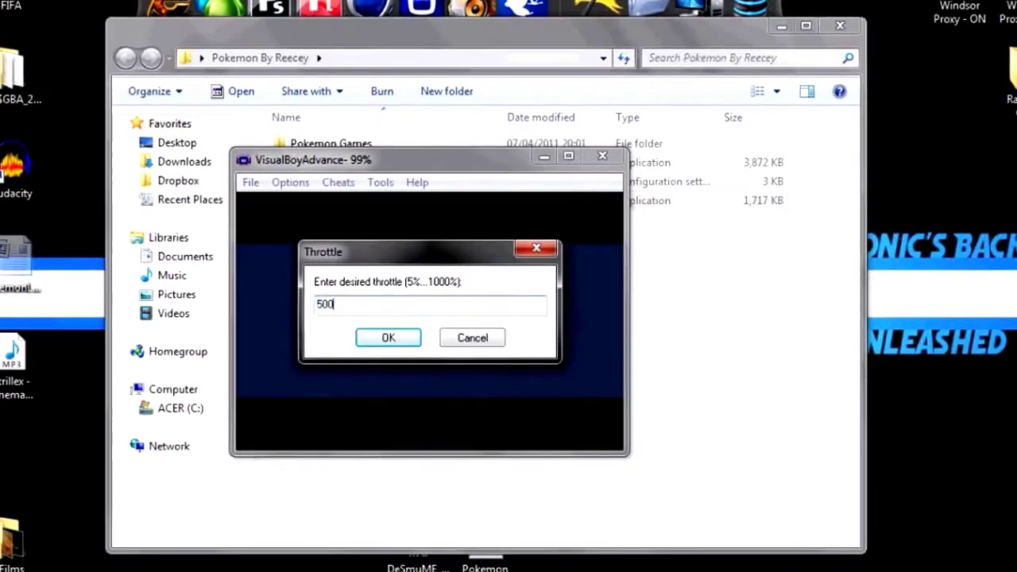
click(387, 339)
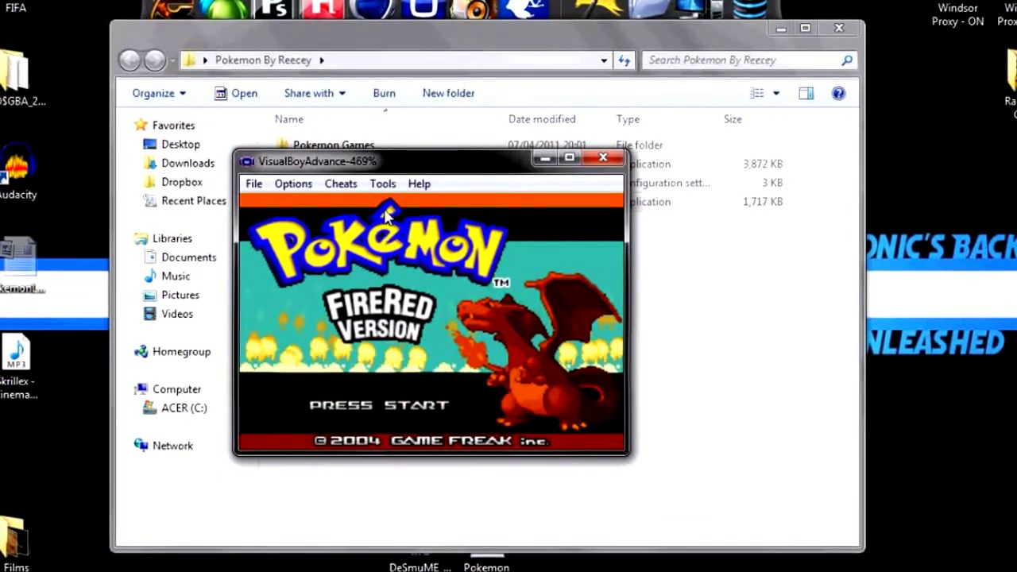
Step: Mute the emulator's sound
click(348, 189)
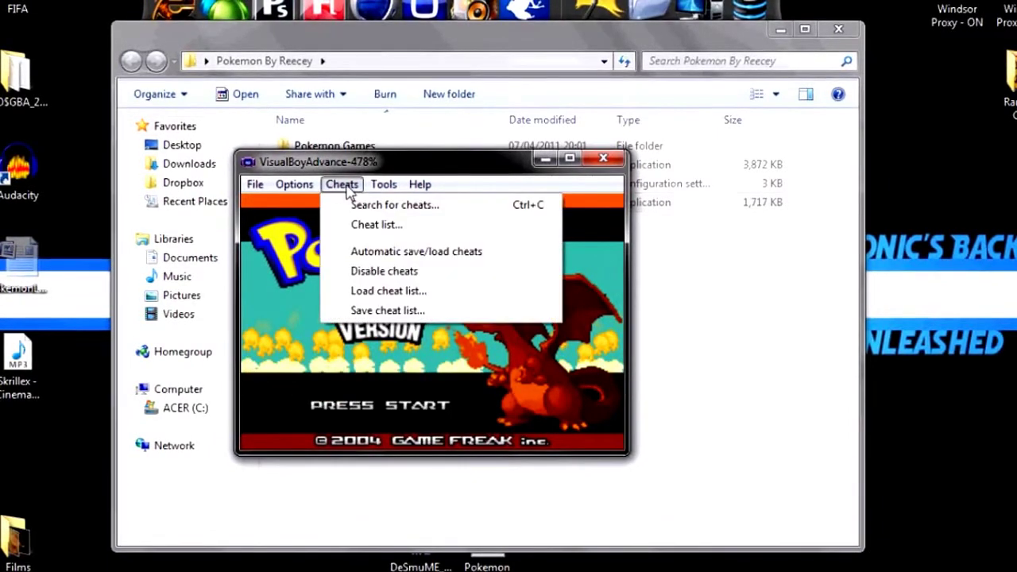
mouse_move(396, 186)
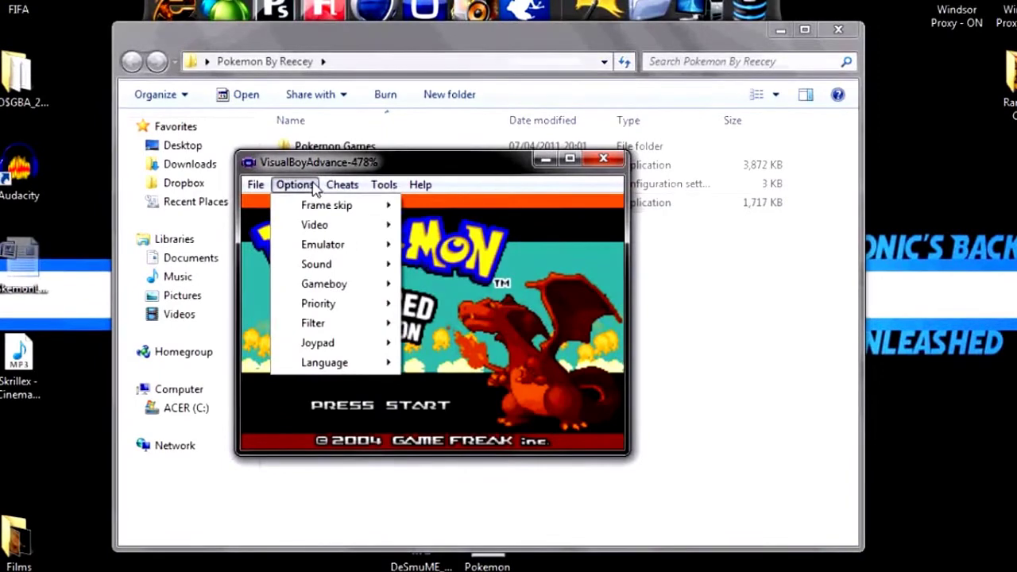
mouse_move(329, 266)
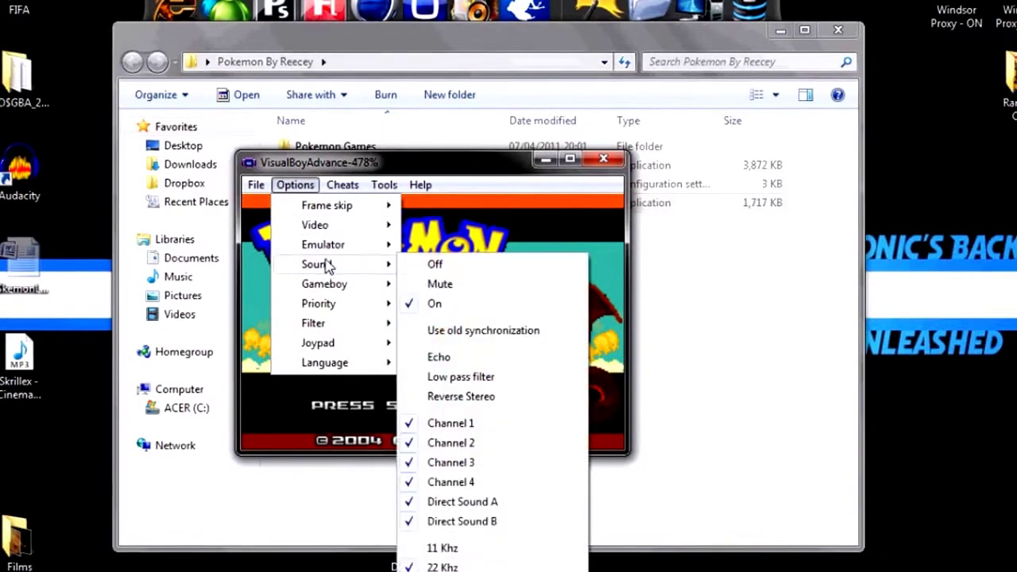
click(442, 288)
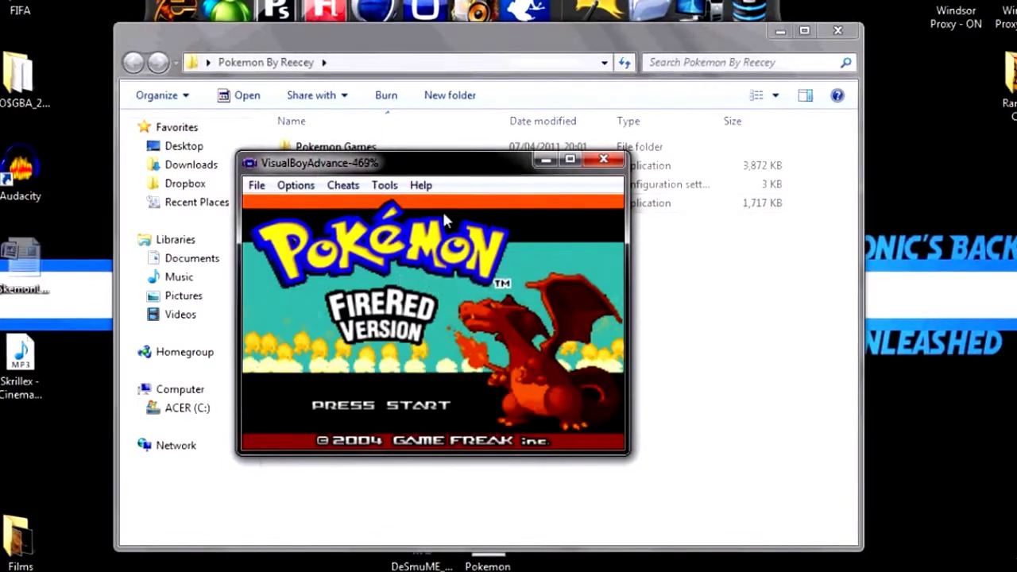
Step: Close VisualBoyAdvance, launch DeSmuME_x64 from the Pokemon By Reecey folder, and move its window toward the middle of the desktop
click(604, 162)
click(360, 290)
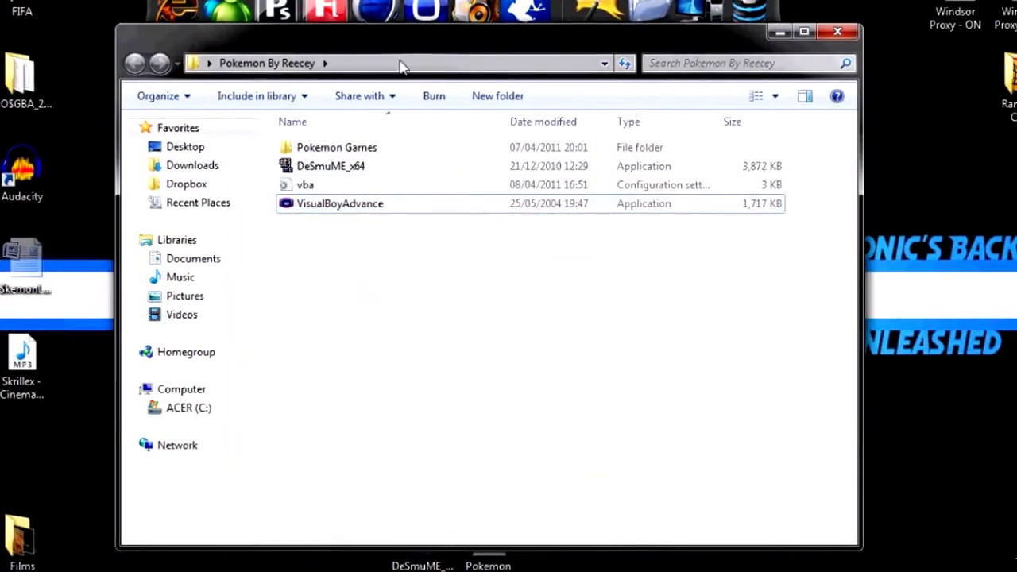
click(334, 168)
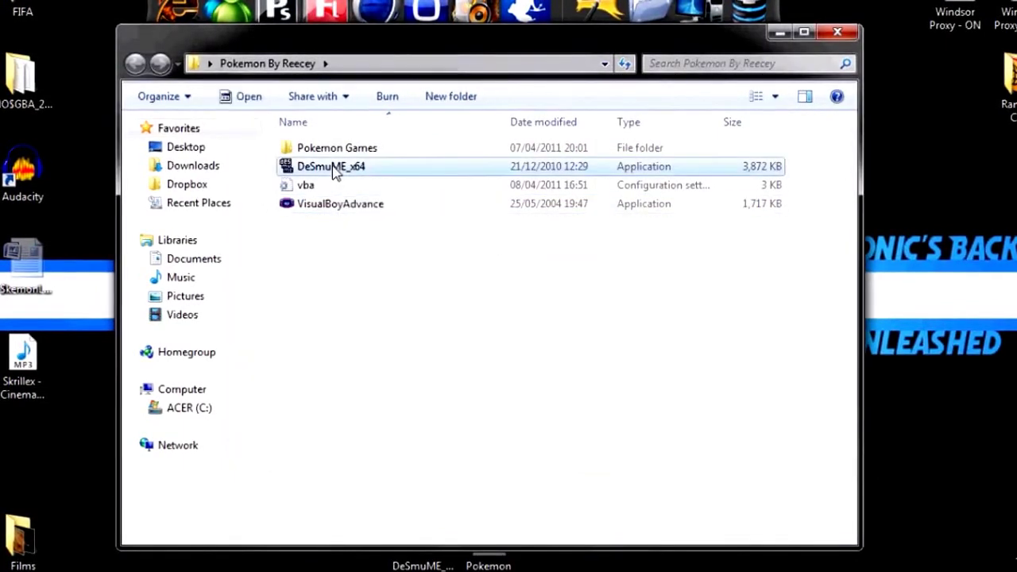
click(332, 248)
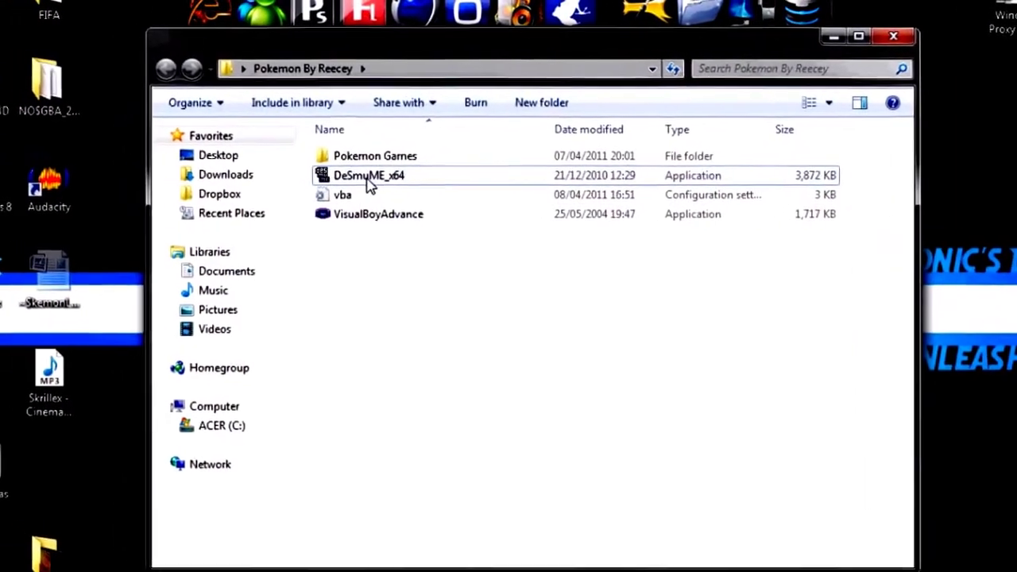
double_click(368, 179)
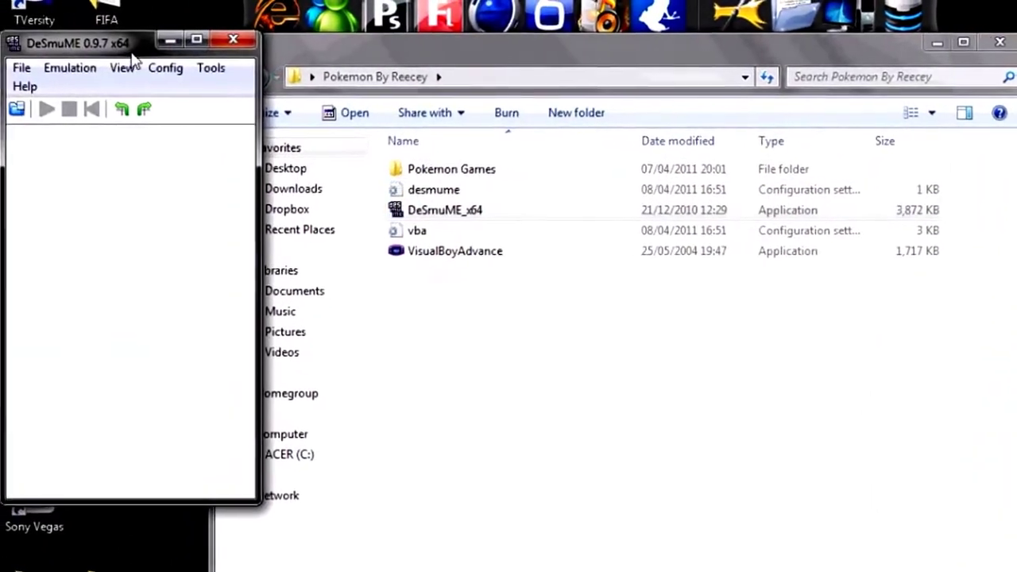
drag(133, 54, 568, 122)
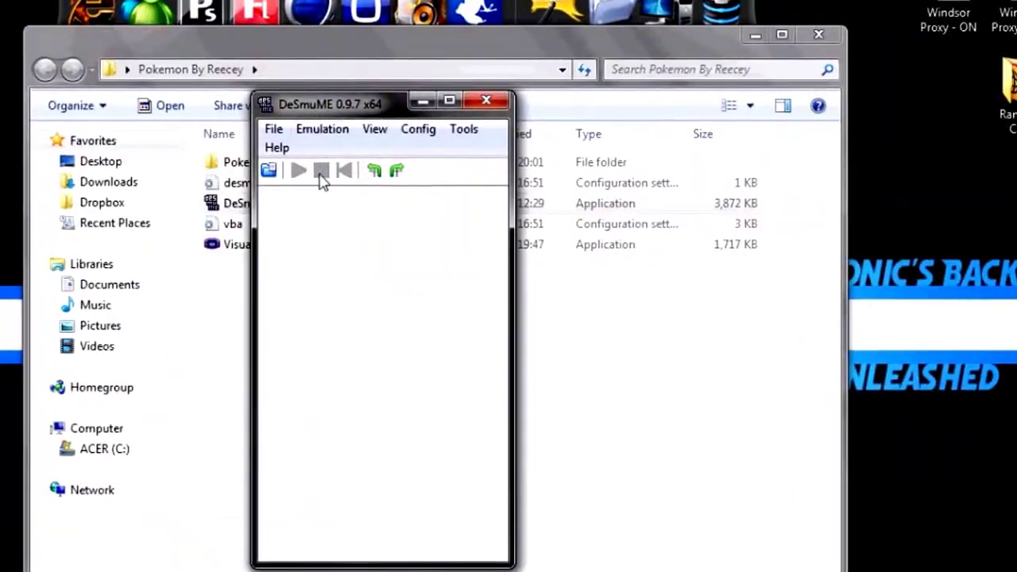
Step: Set the screen separation to Narrow border (5 px)
click(338, 132)
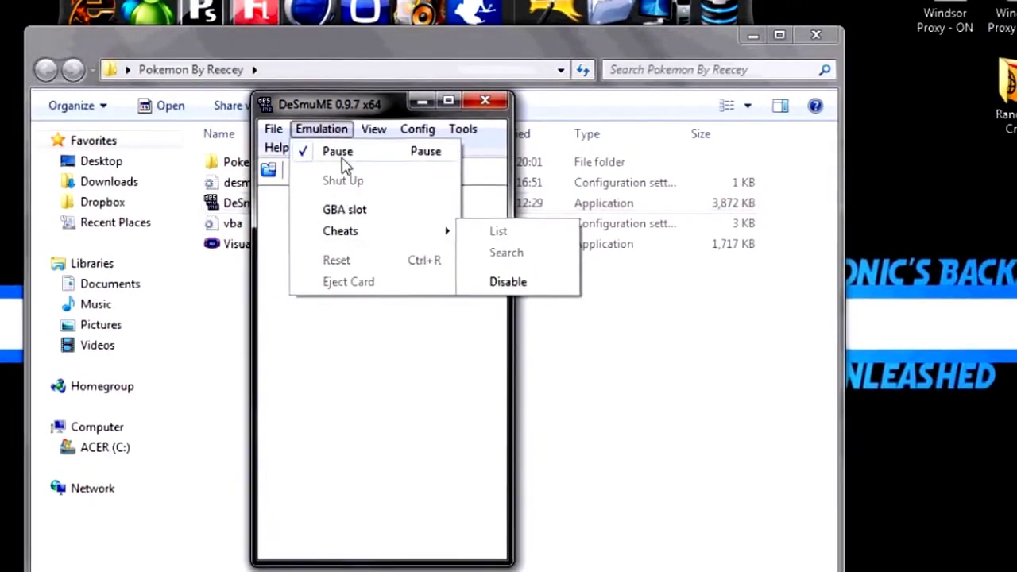
mouse_move(376, 135)
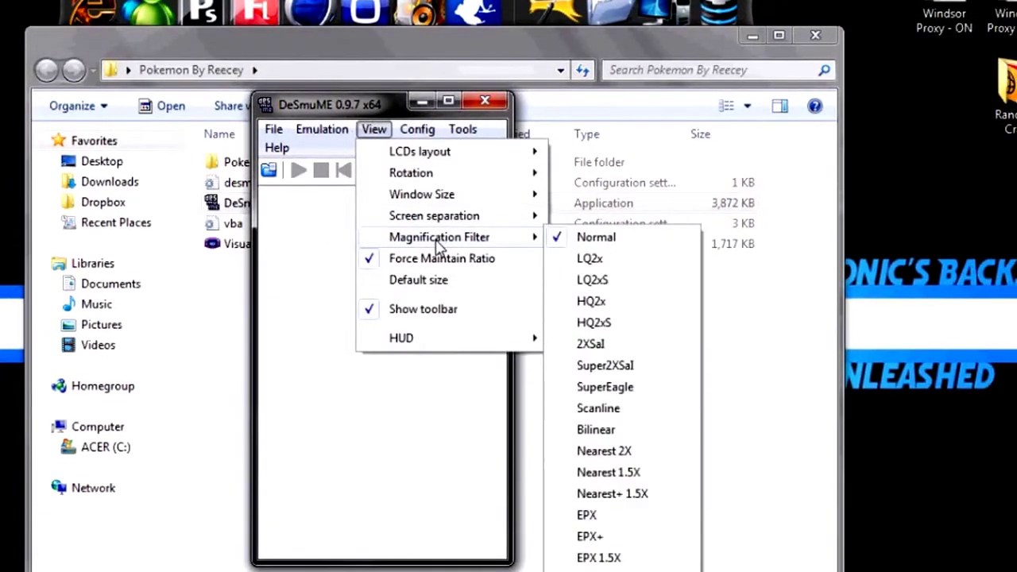
mouse_move(437, 221)
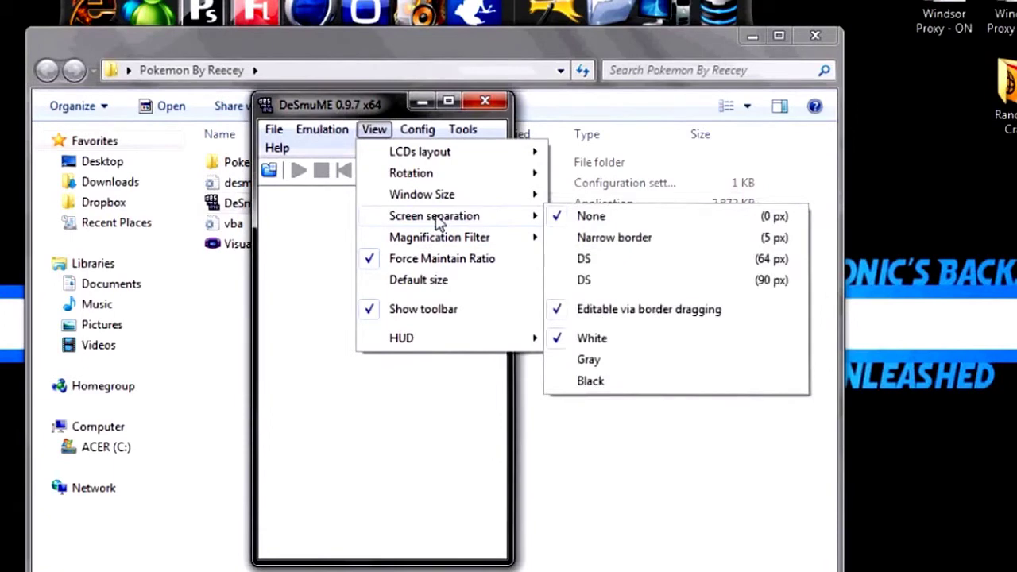
click(604, 247)
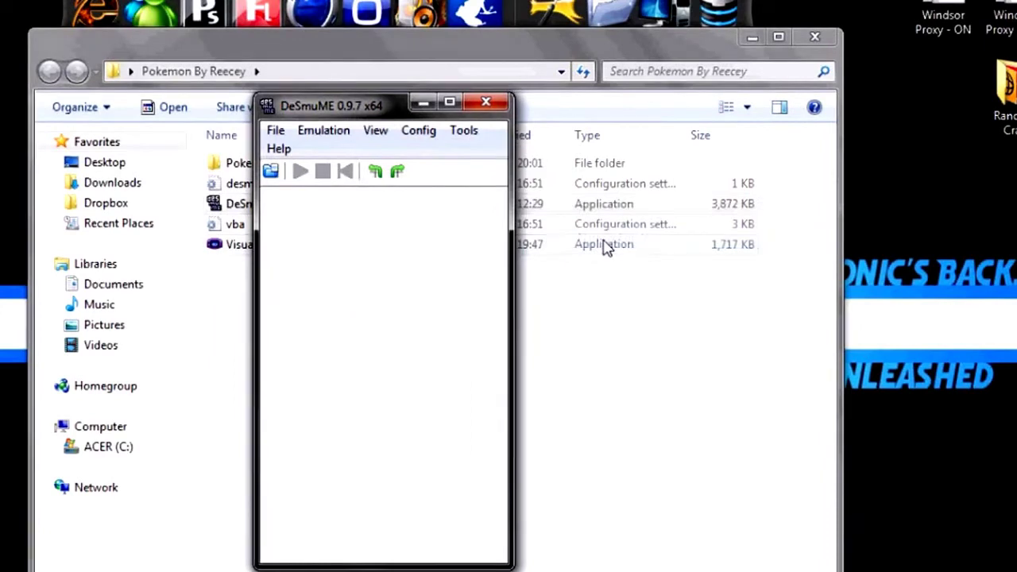
Step: Load the NDS - Pokemon Soul Silver ROM from the desktop's Pokemon By Reecey folder, under Pokemon Games and Nintendo DS Games
click(276, 130)
click(306, 155)
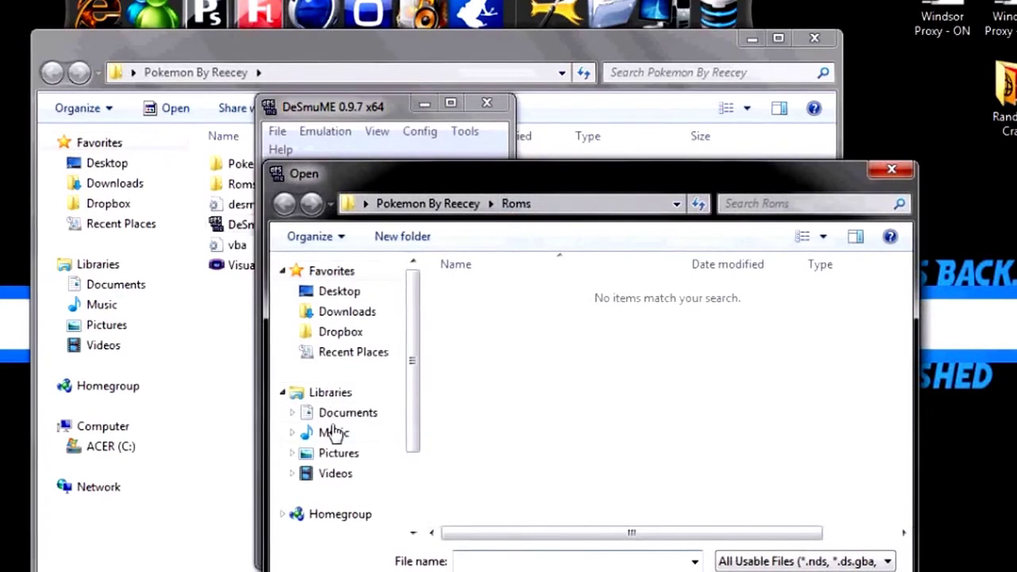
click(339, 291)
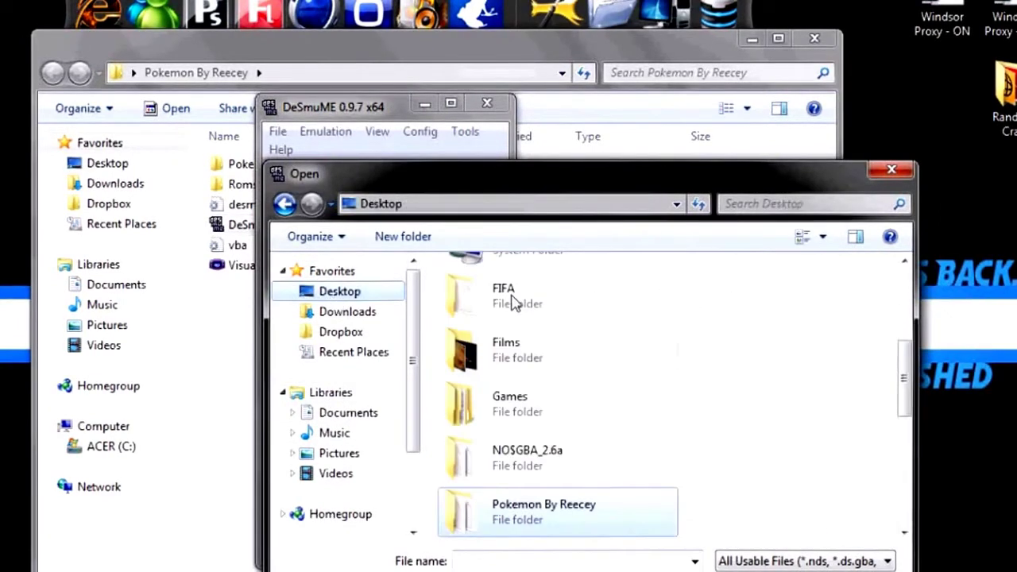
double_click(503, 528)
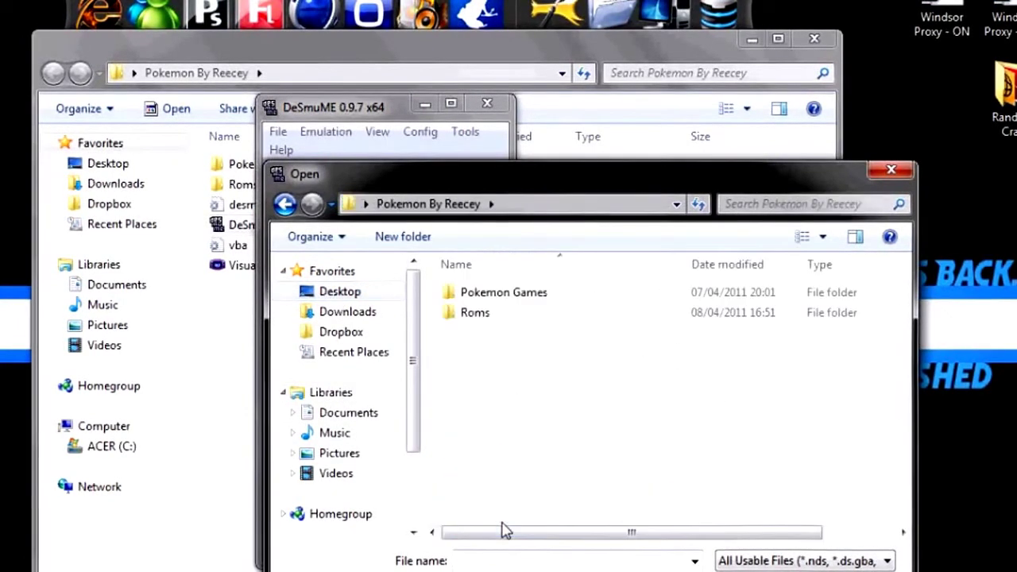
double_click(491, 294)
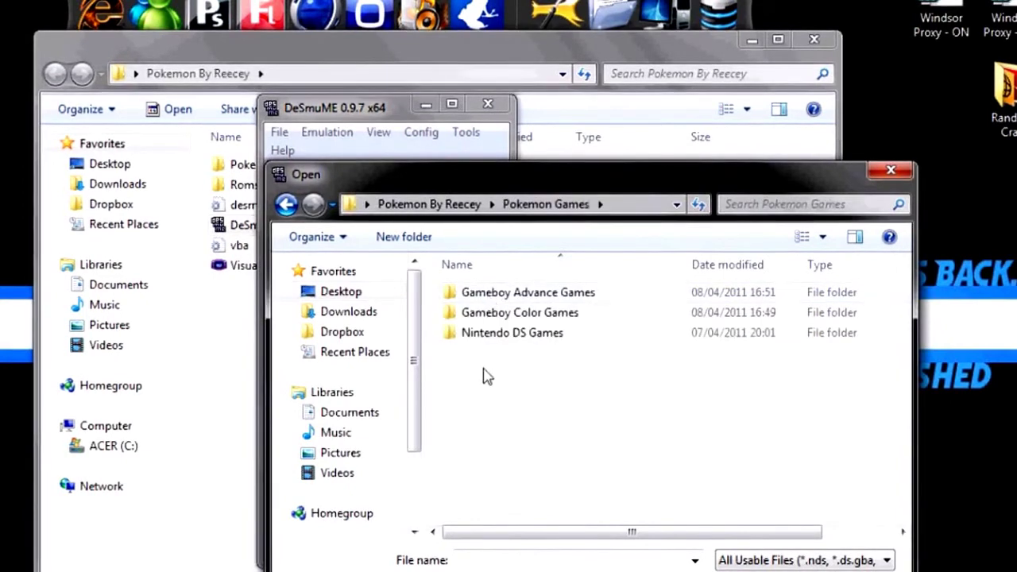
double_click(497, 332)
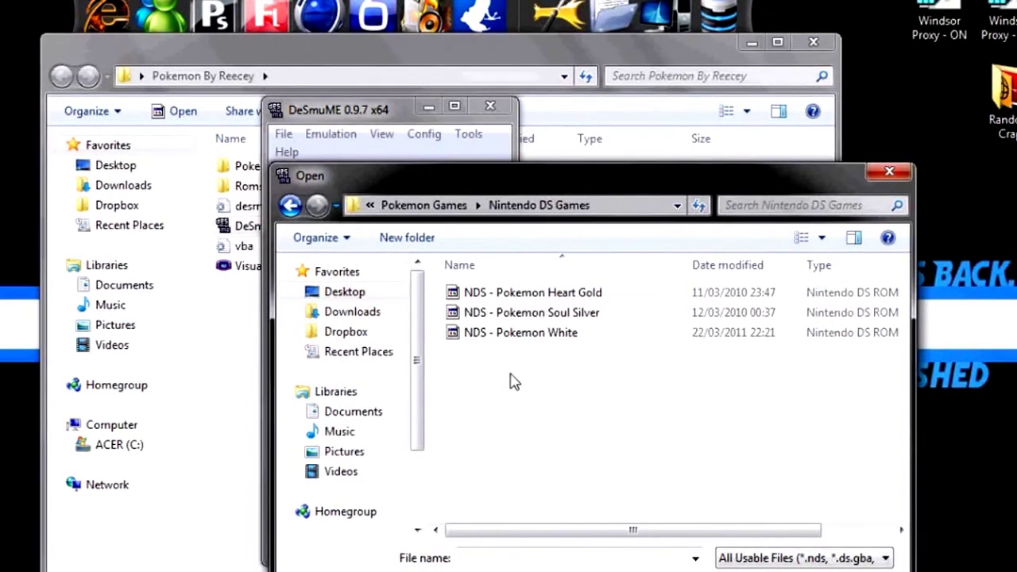
double_click(540, 332)
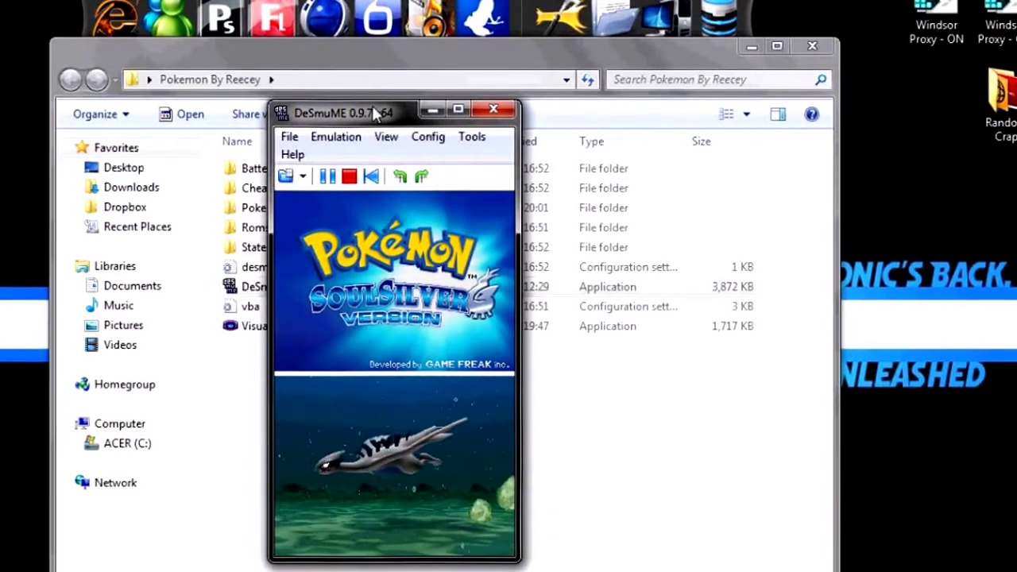
Step: Review the DS button assignments in the control configuration and accept them unchanged
click(340, 139)
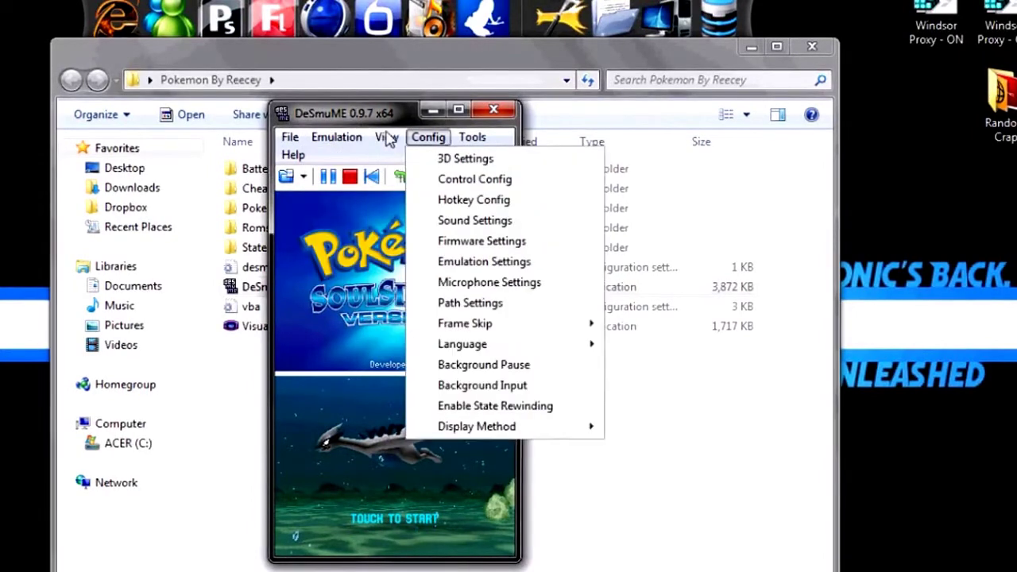
click(447, 176)
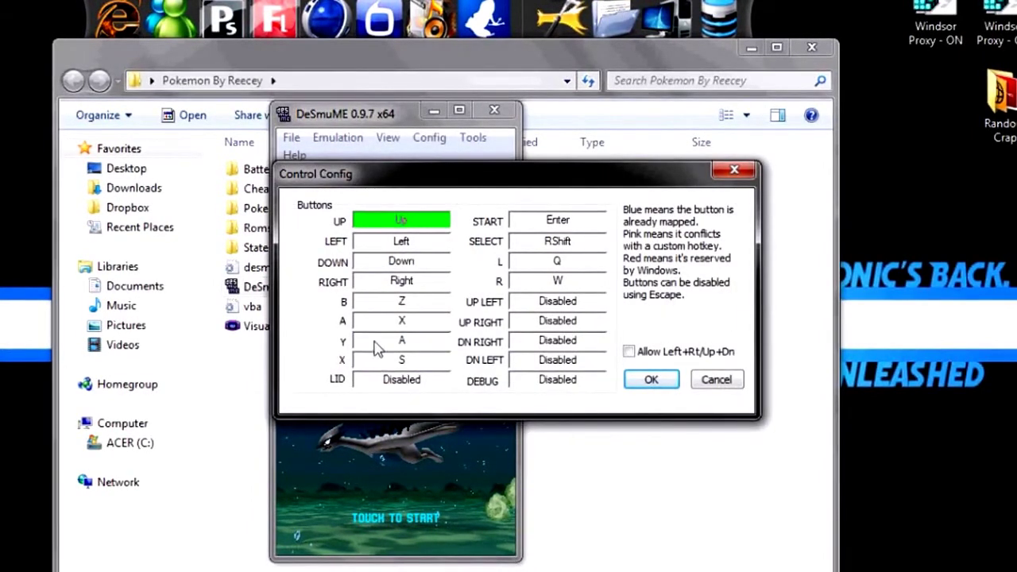
click(652, 379)
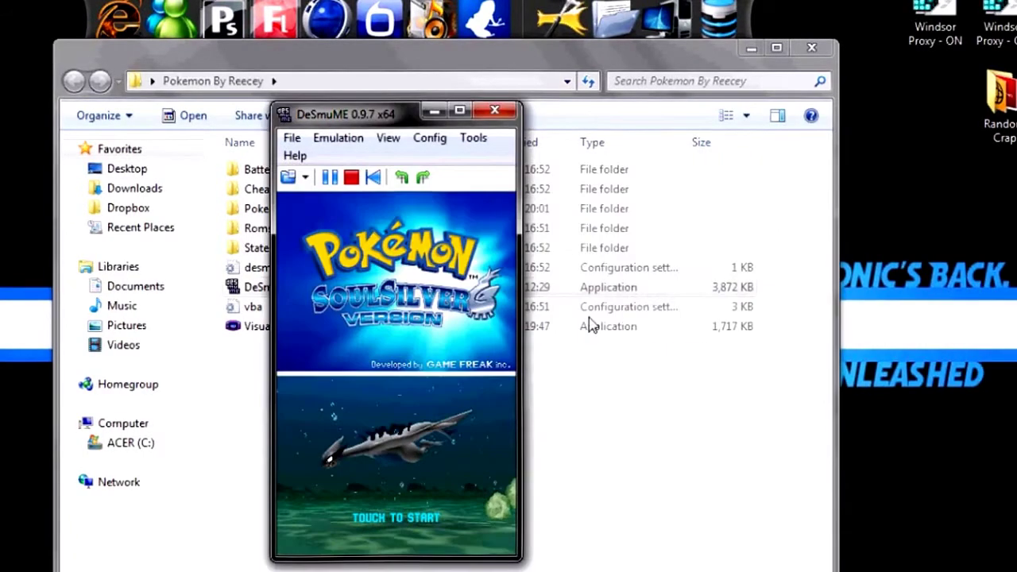
Step: Choose Direct Sound Interface as the sound core in the sound settings and accept them
click(429, 139)
click(471, 221)
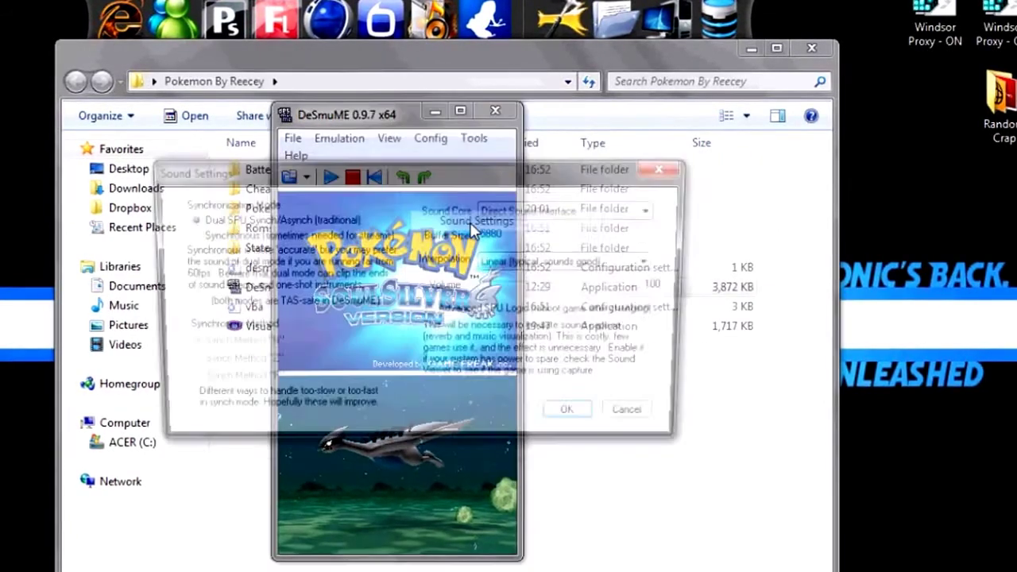
click(645, 208)
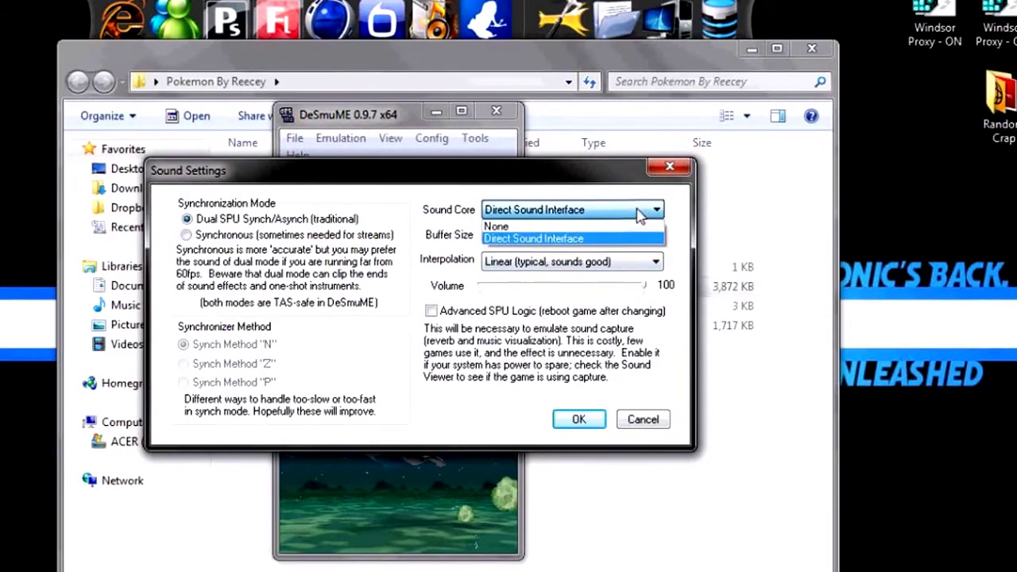
click(636, 233)
click(579, 421)
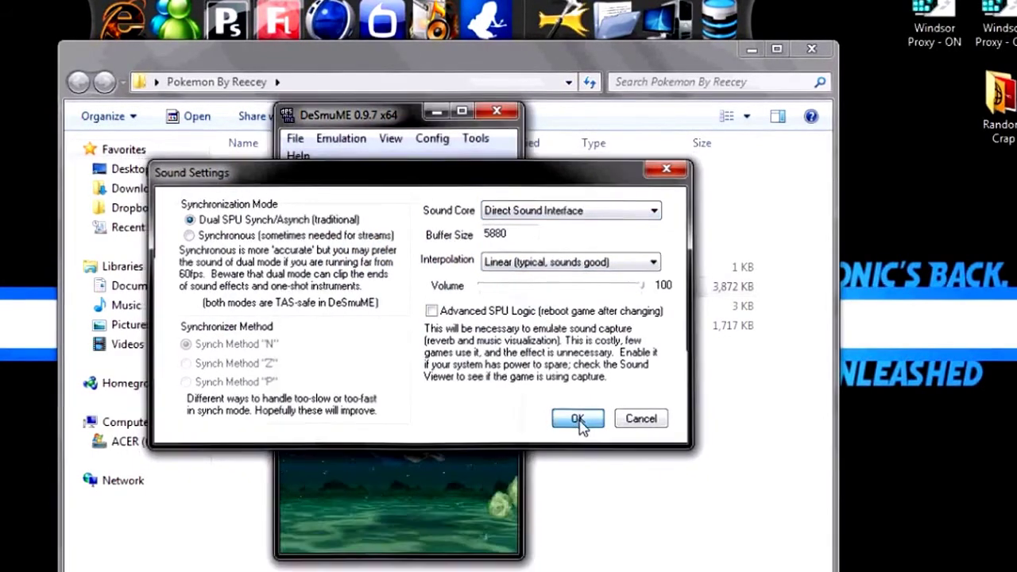
Step: Turn off the Limit framerate option in the frame skip settings
click(426, 143)
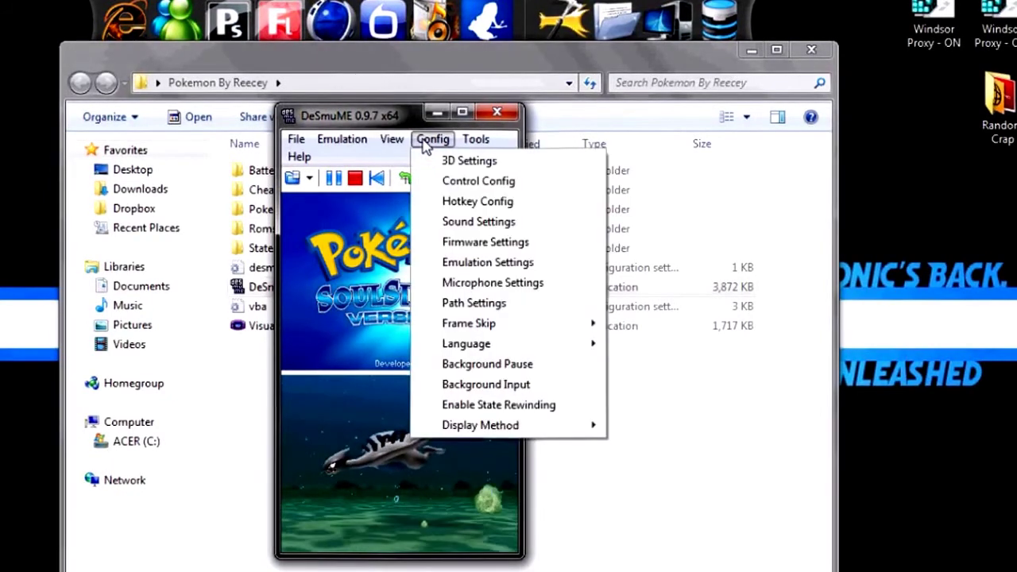
mouse_move(492, 327)
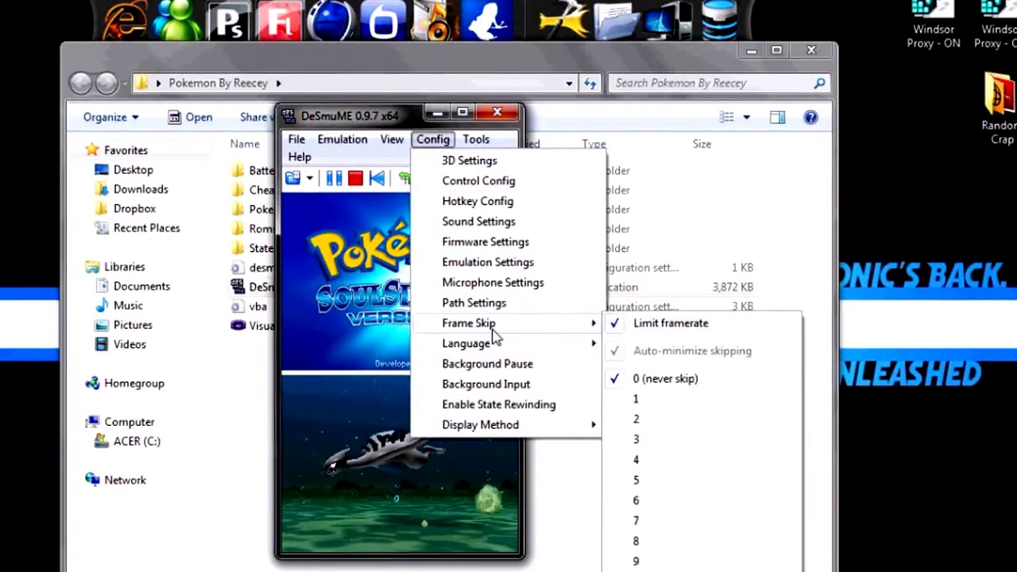
click(644, 325)
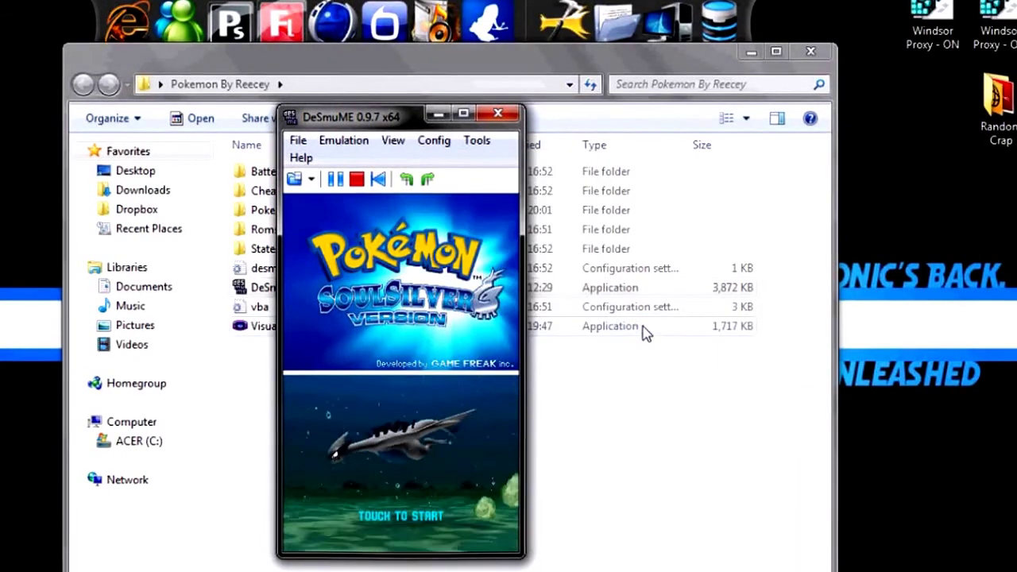
Step: Start Pokemon SoulSilver from its touch screen, and close DeSmuME and the Pokemon By Reecey folder window
click(397, 463)
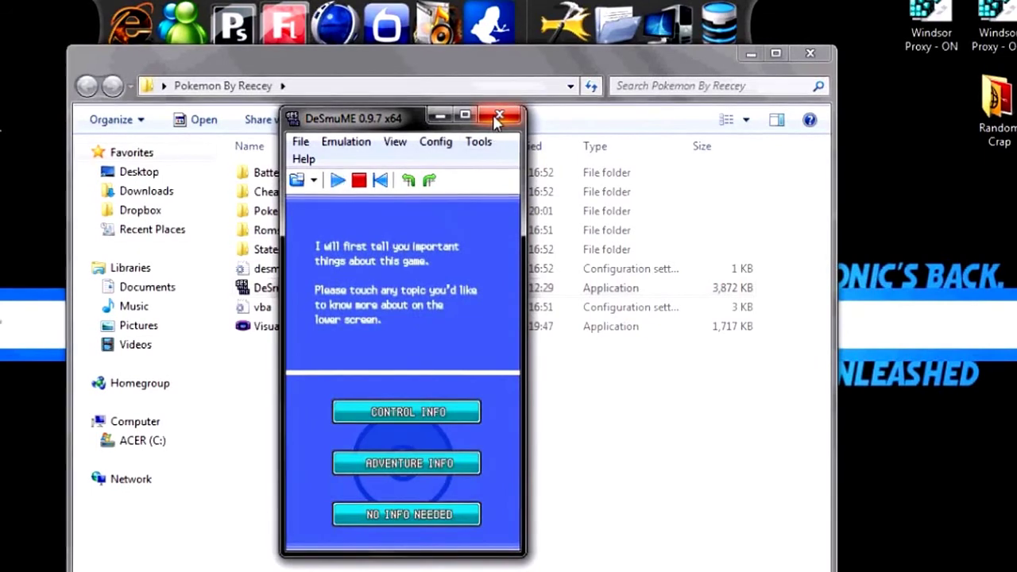
click(499, 115)
click(812, 56)
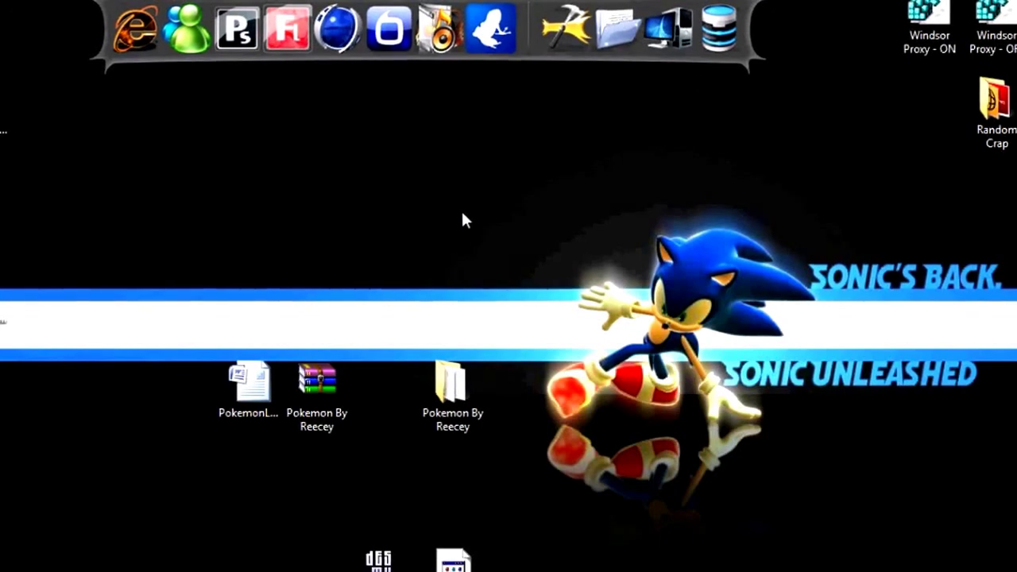
click(80, 569)
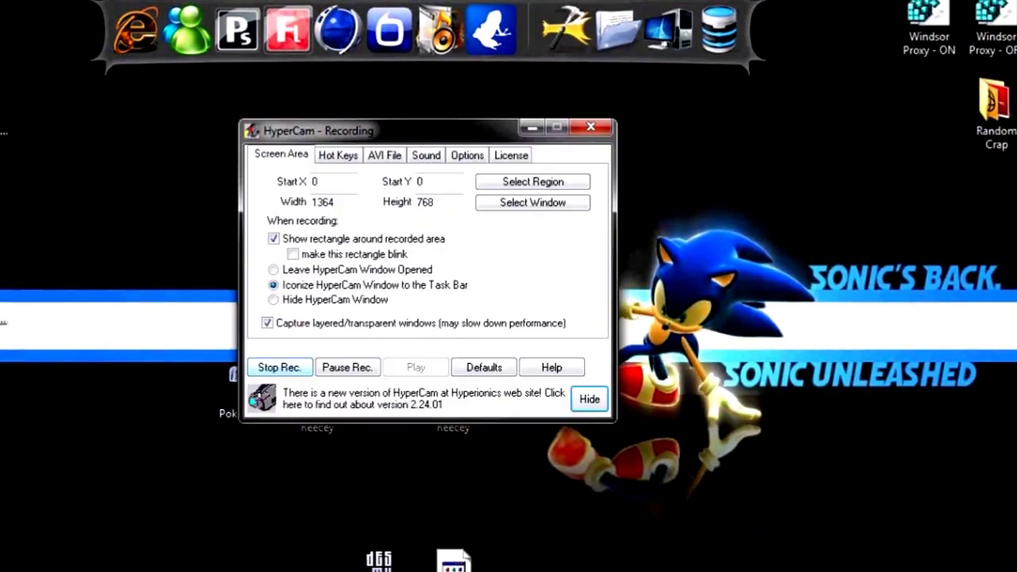